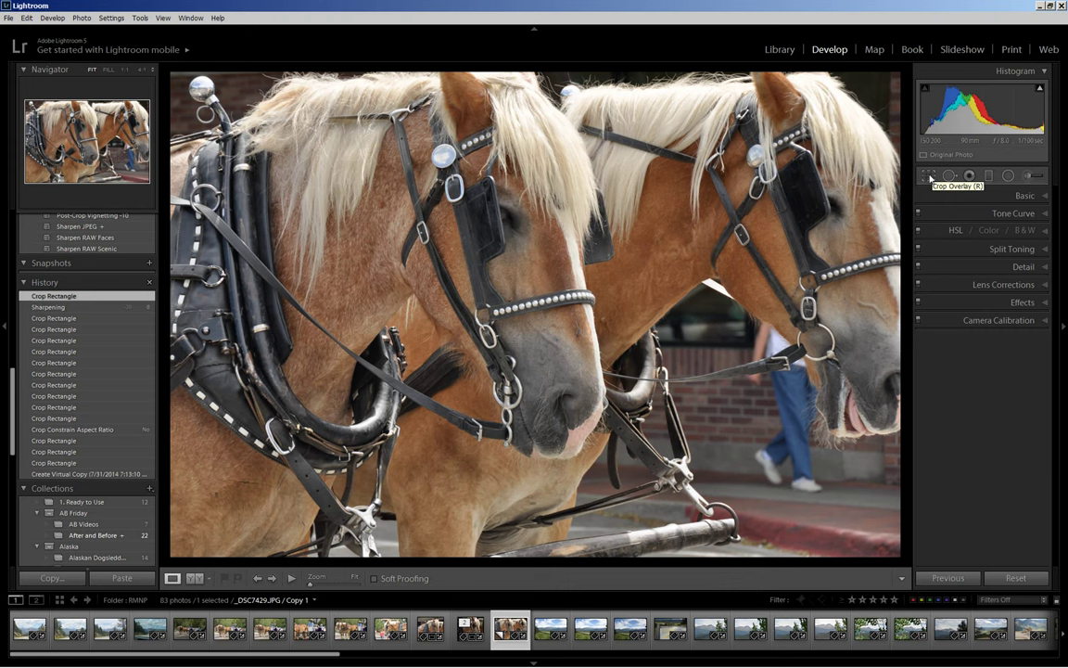
Step: Crop the photo unlocked to a tight square around the left horse's head and apply it
{"action": "left_click", "coordinate": [930, 178]}
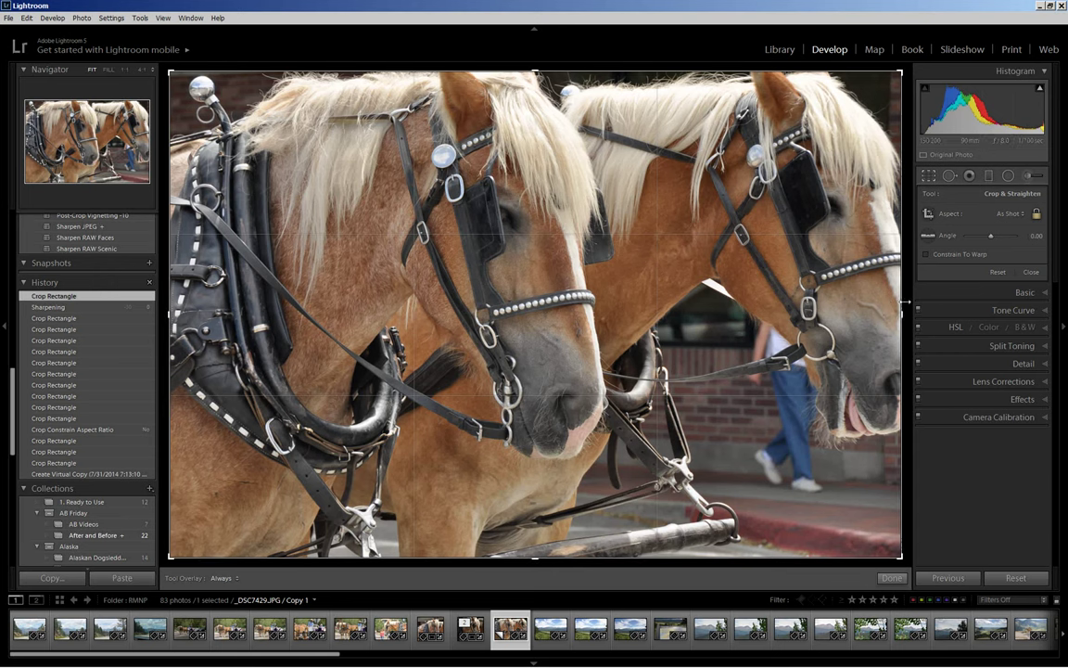
{"action": "left_click", "coordinate": [1037, 215]}
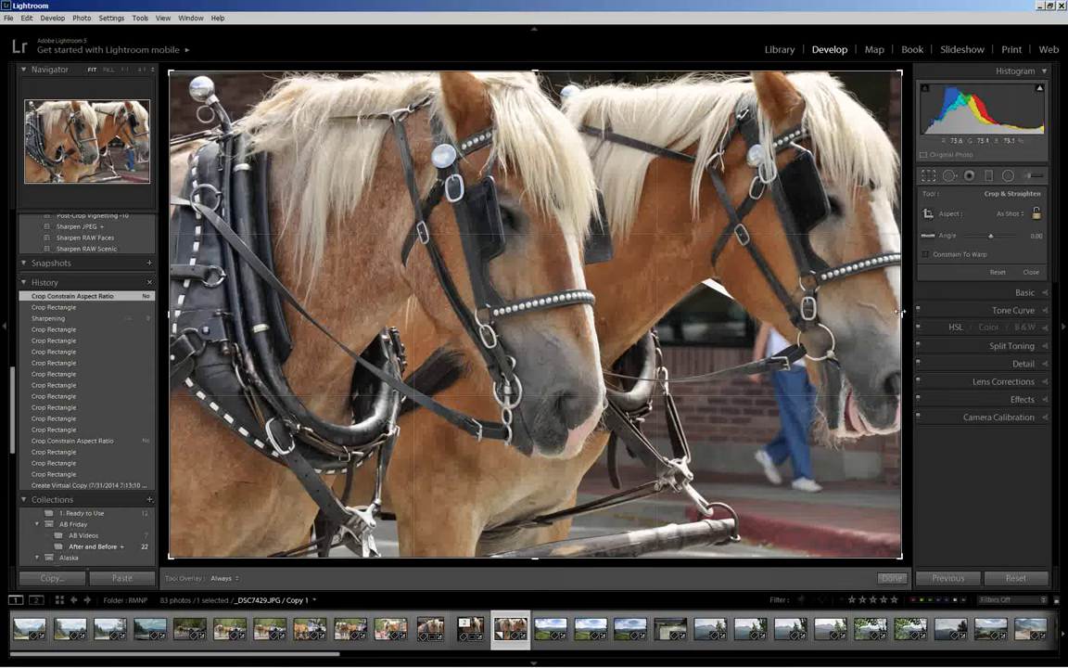
{"action": "left_click_drag", "start_coordinate": [900, 315], "coordinate": [778, 331]}
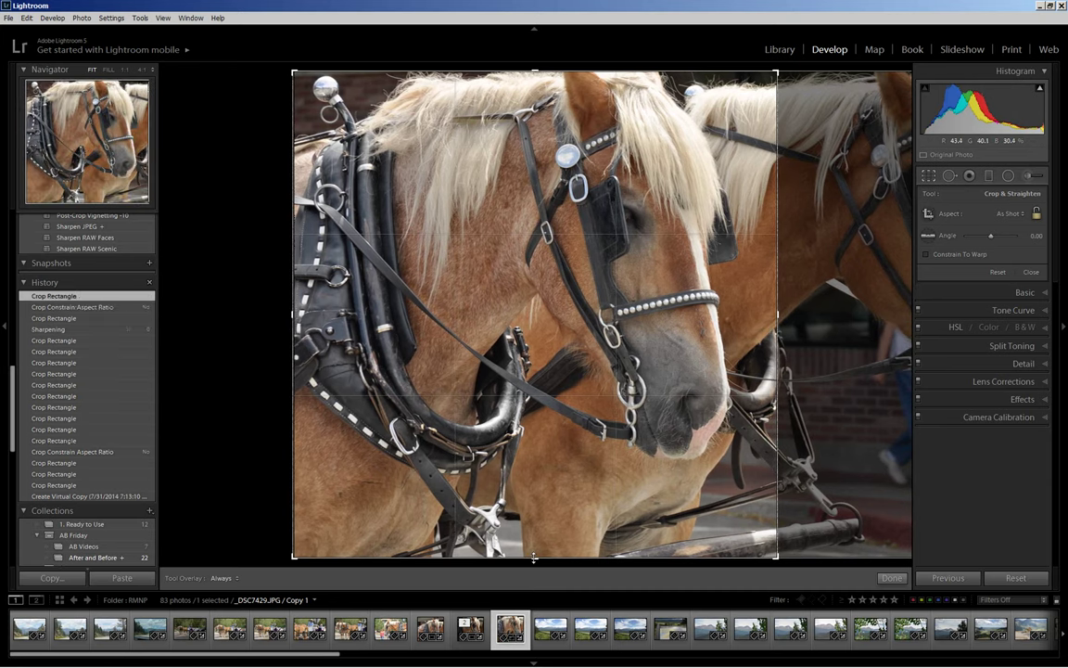
{"action": "left_click_drag", "start_coordinate": [535, 557], "coordinate": [526, 520]}
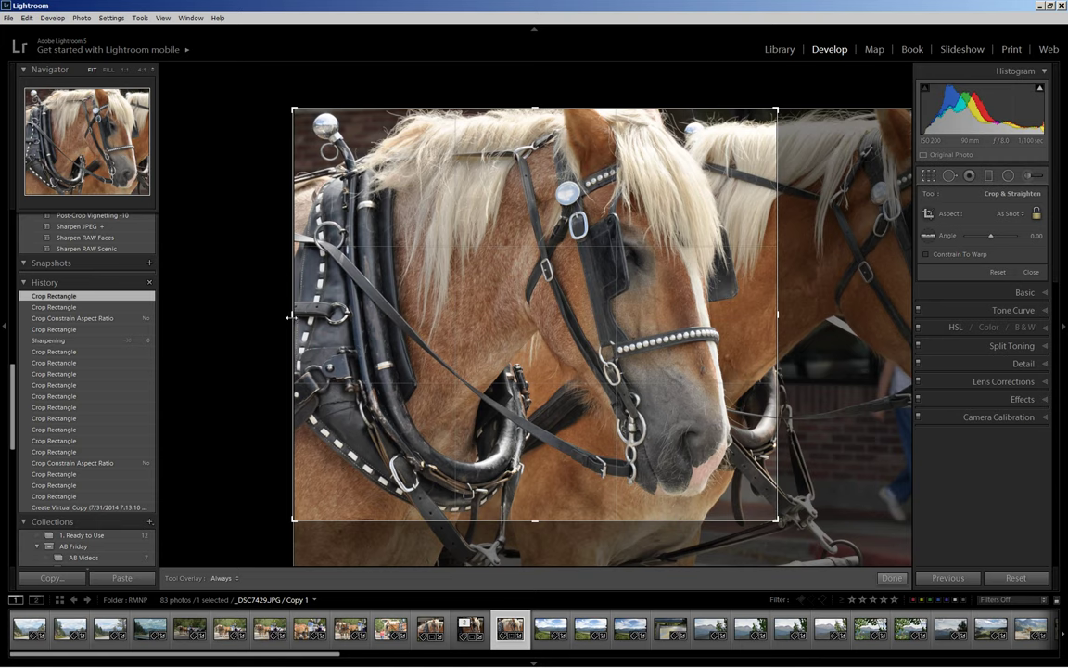
{"action": "left_click_drag", "start_coordinate": [293, 315], "coordinate": [310, 317]}
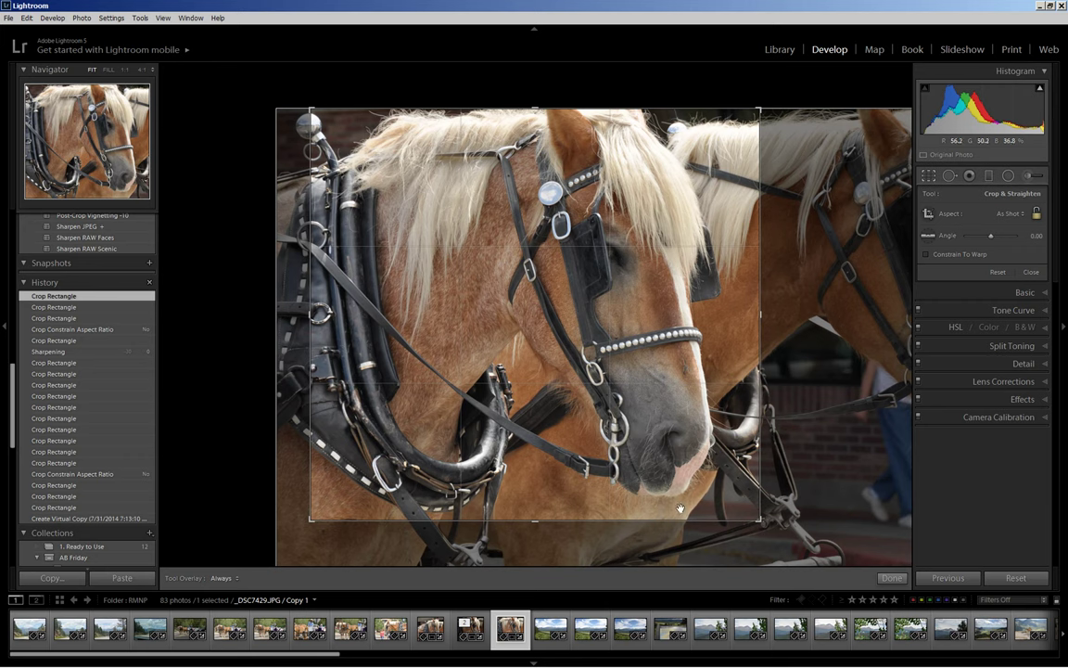
{"action": "left_click_drag", "start_coordinate": [536, 524], "coordinate": [488, 469]}
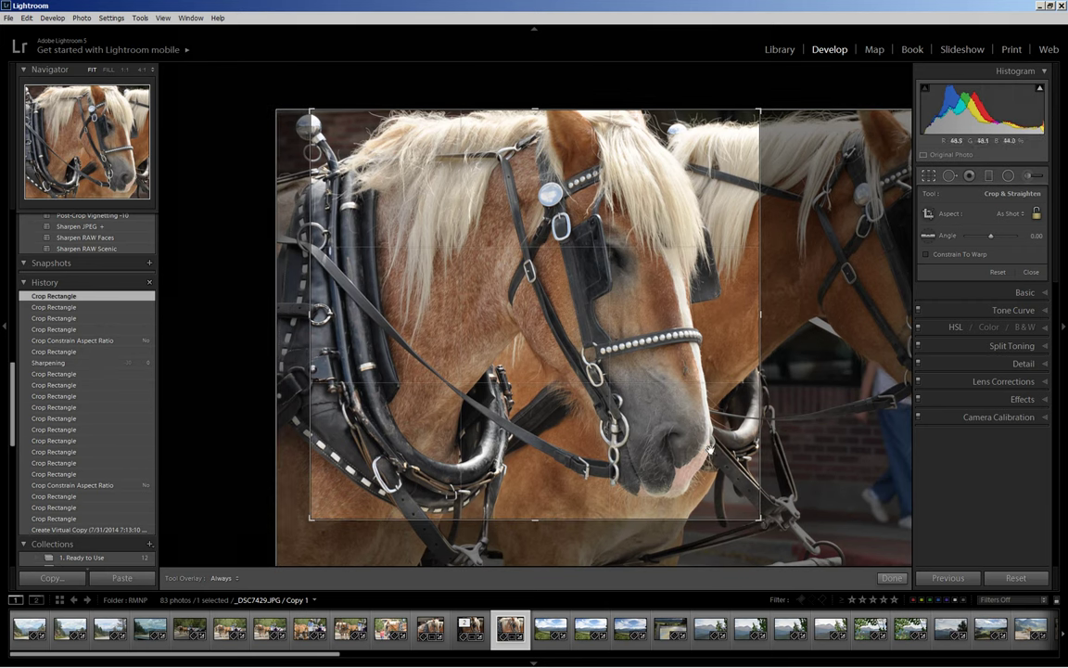
{"action": "left_click", "coordinate": [893, 578]}
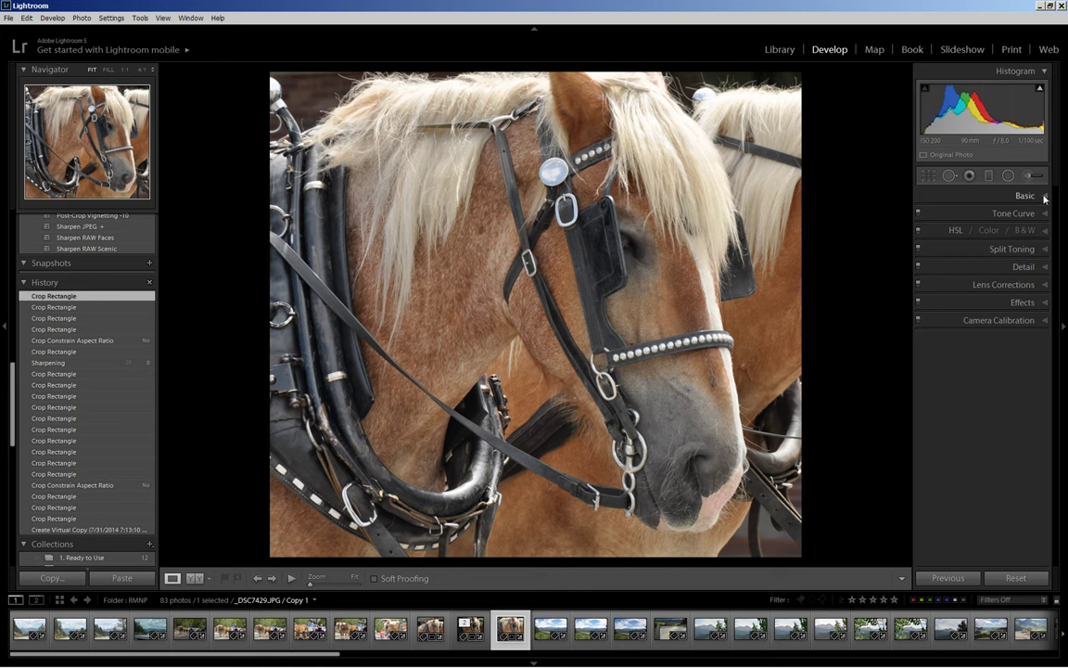
Step: Apply the Medium Contrast point curve in the Tone Curve panel
{"action": "left_click", "coordinate": [1044, 197]}
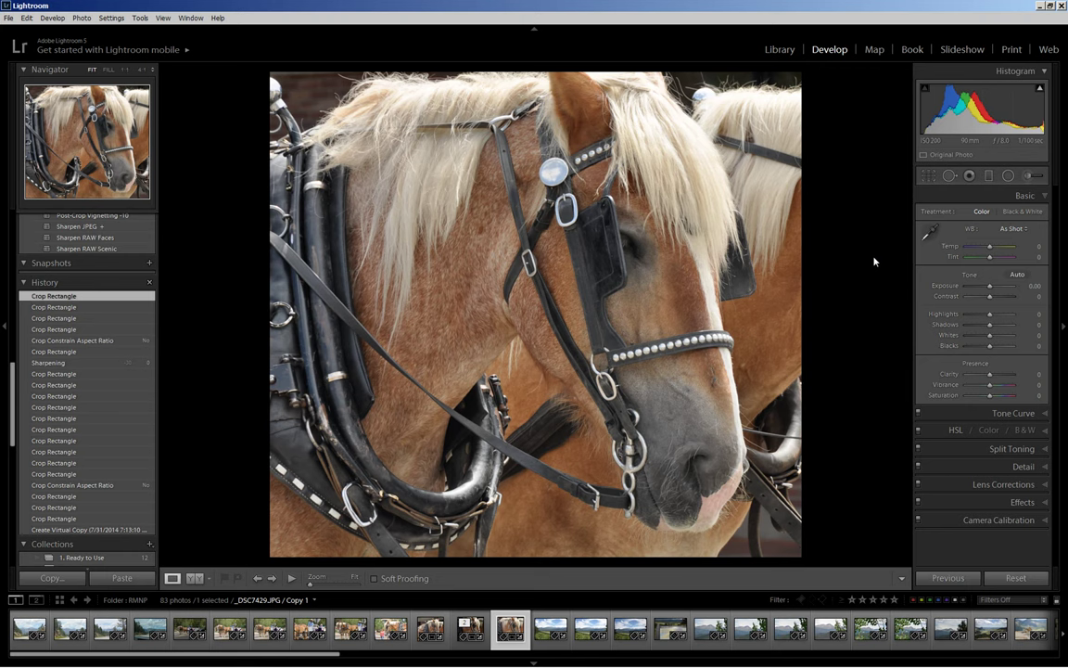
{"action": "left_click", "coordinate": [1046, 418]}
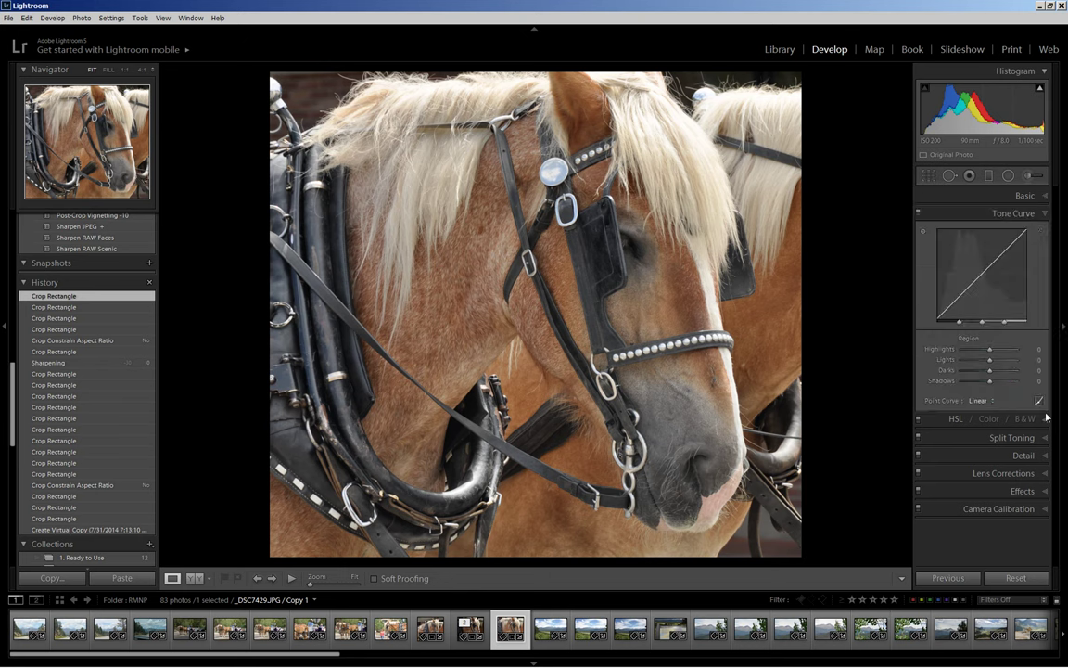
{"action": "left_click", "coordinate": [982, 401]}
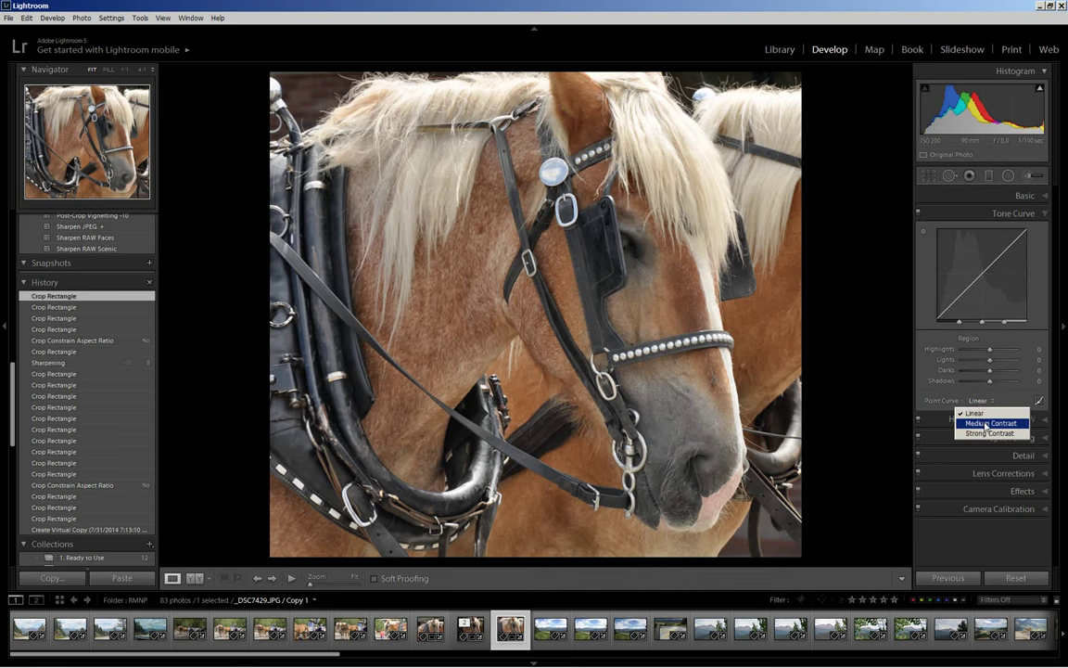
{"action": "left_click", "coordinate": [987, 424]}
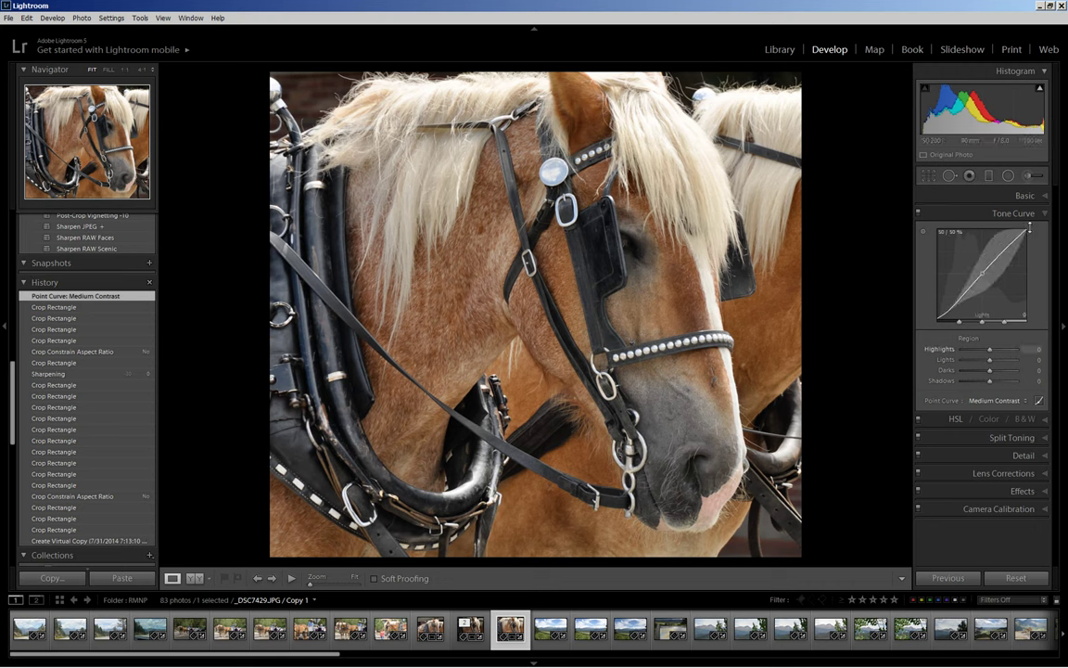
Step: Drag Shadows all the way down to -100 in the Basic panel
{"action": "left_click", "coordinate": [1047, 196]}
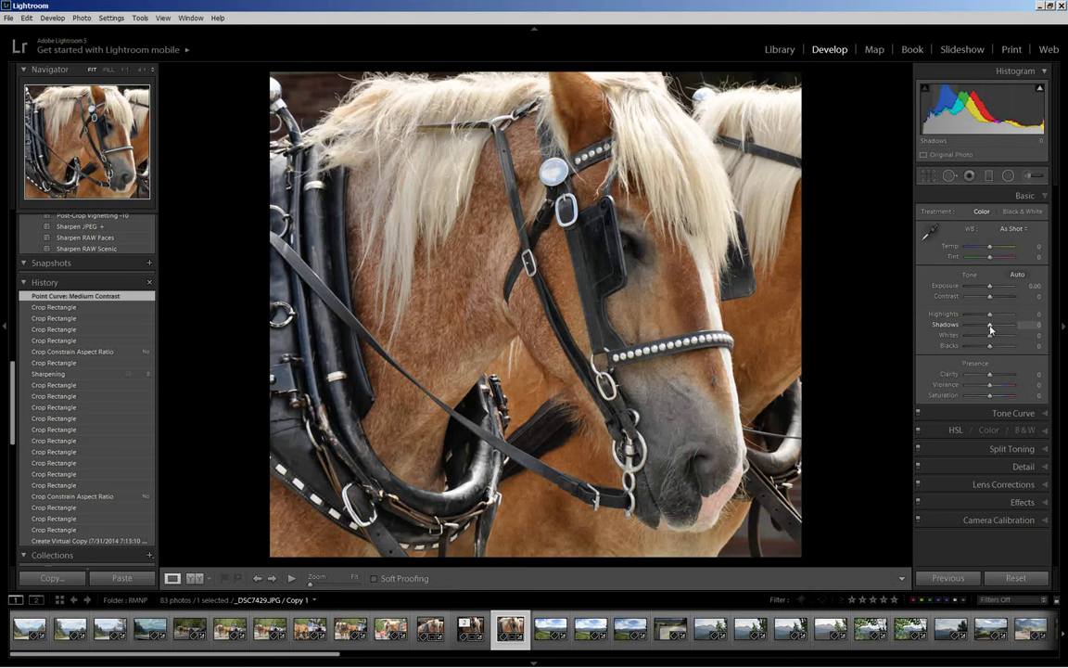
{"action": "left_click_drag", "start_coordinate": [991, 328], "coordinate": [959, 327]}
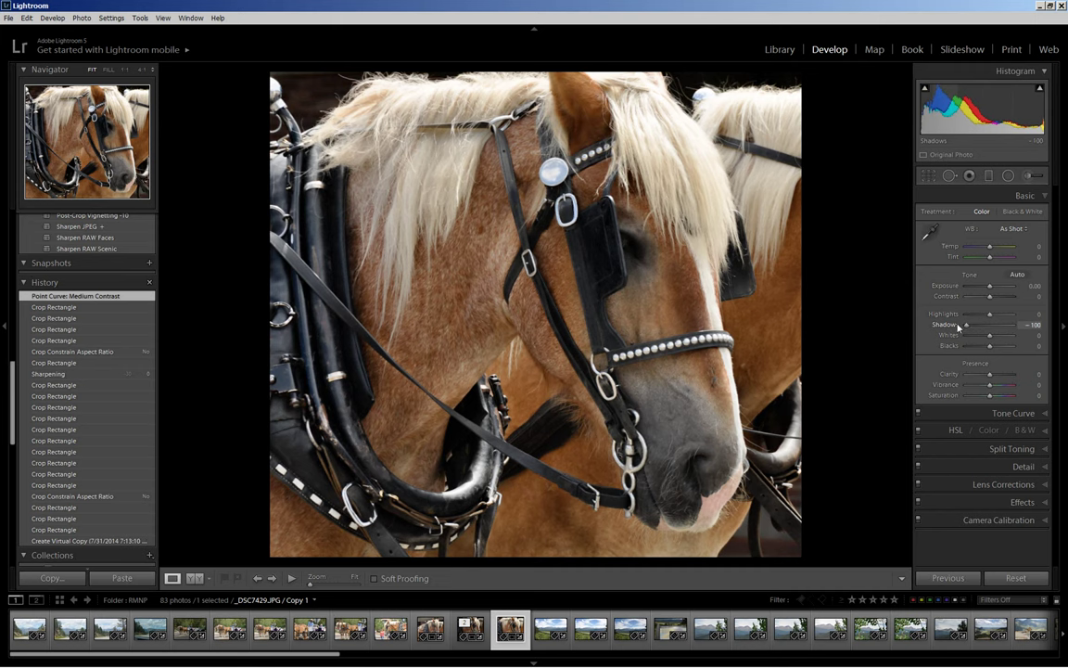
{"action": "left_click_drag", "start_coordinate": [959, 326], "coordinate": [961, 326]}
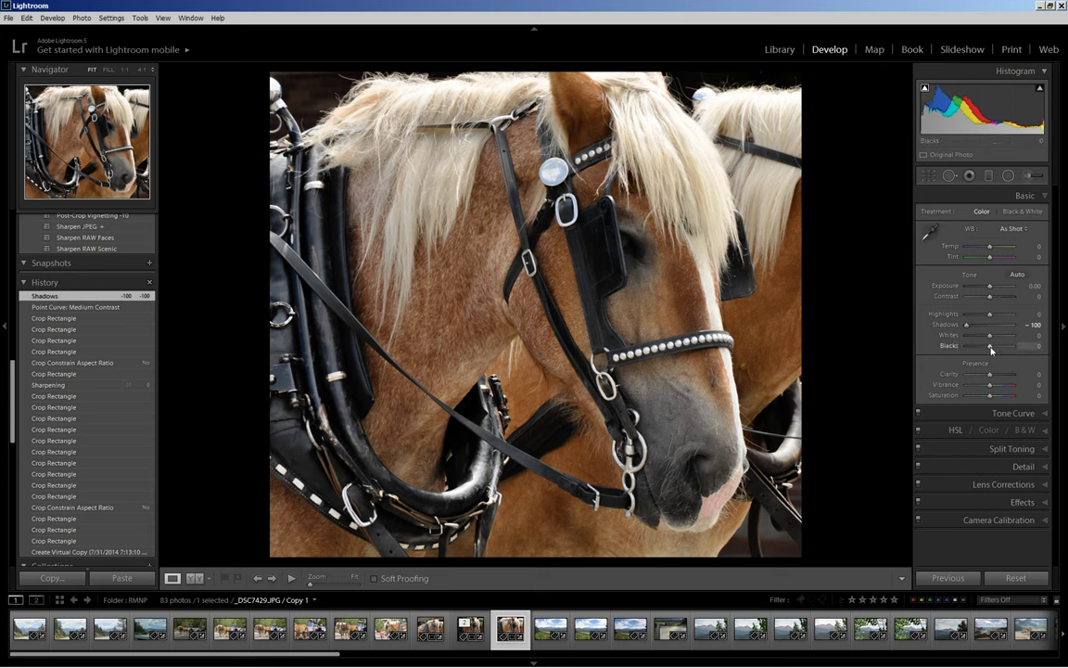
Step: Try Blacks and Clarity, reset both to 0, and set Vibrance to -12
{"action": "left_click_drag", "start_coordinate": [990, 346], "coordinate": [985, 349]}
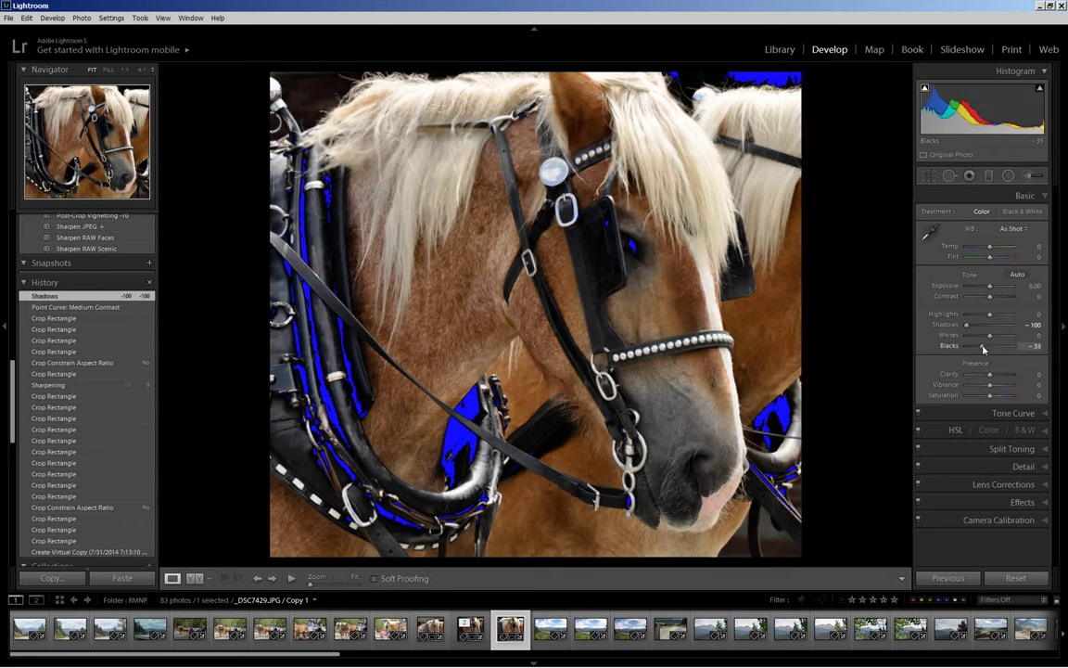
{"action": "left_click_drag", "start_coordinate": [985, 350], "coordinate": [987, 349]}
{"action": "double_click", "coordinate": [987, 350]}
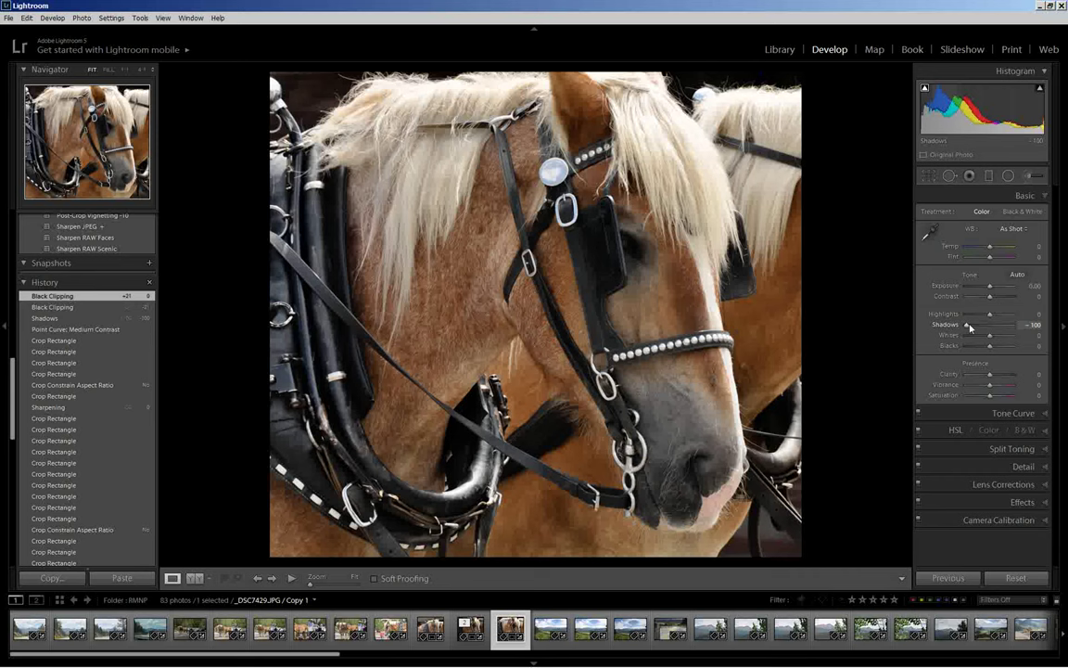
{"action": "left_click_drag", "start_coordinate": [991, 374], "coordinate": [1002, 374]}
{"action": "double_click", "coordinate": [998, 373]}
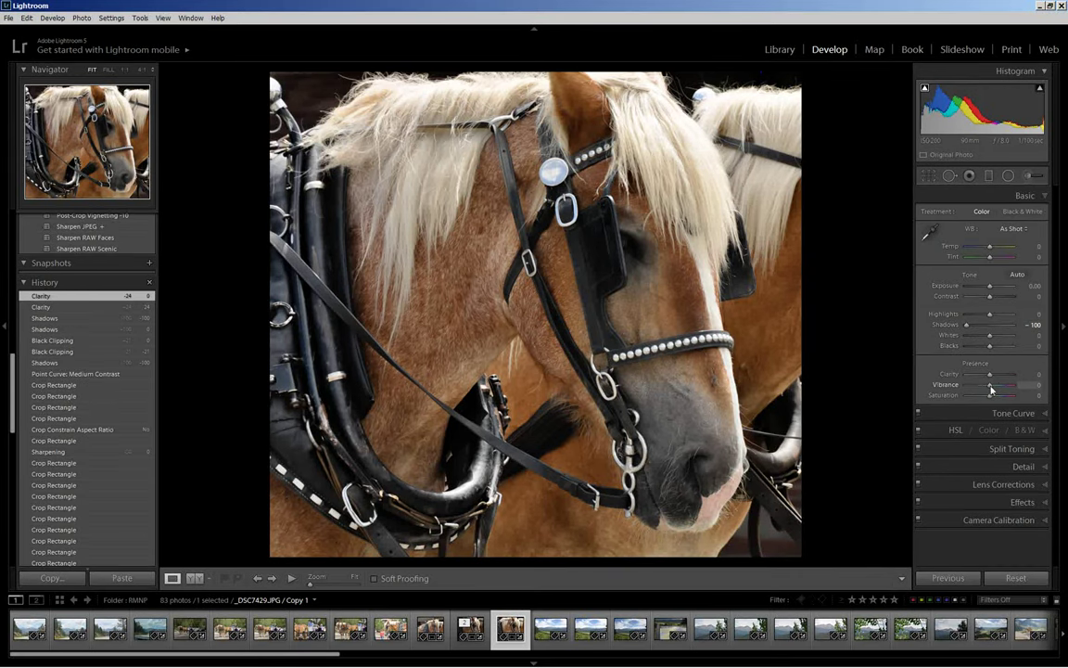
{"action": "left_click_drag", "start_coordinate": [991, 389], "coordinate": [990, 389]}
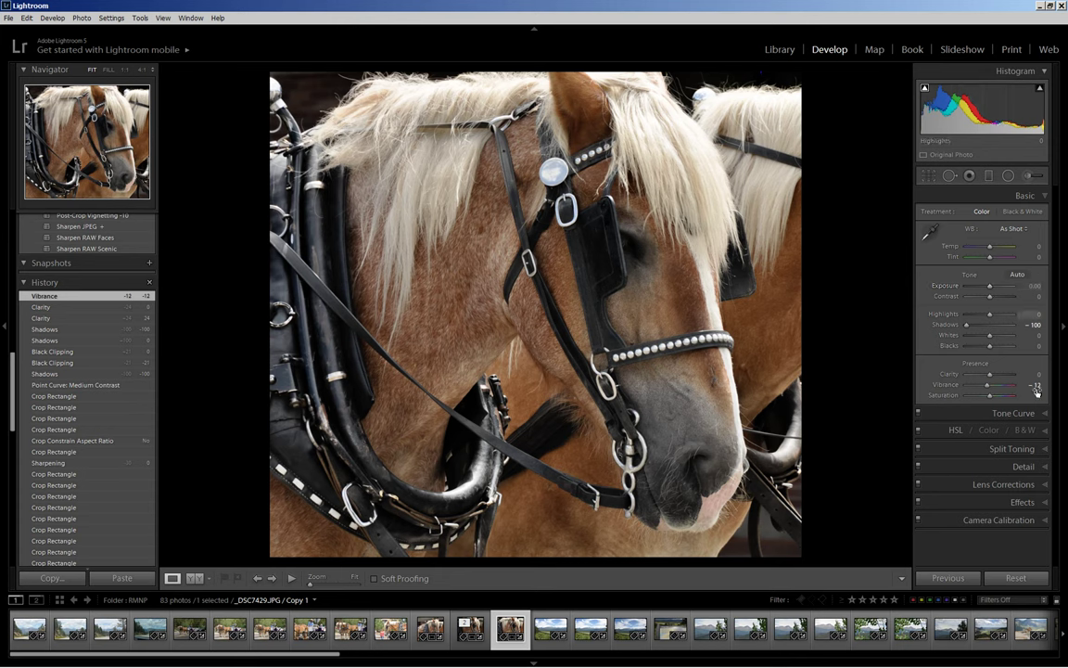
Step: Apply the Sharpen JPEG user preset (Amount 30, Radius 0.7, Detail 50, Masking 20)
{"action": "left_click", "coordinate": [1046, 471]}
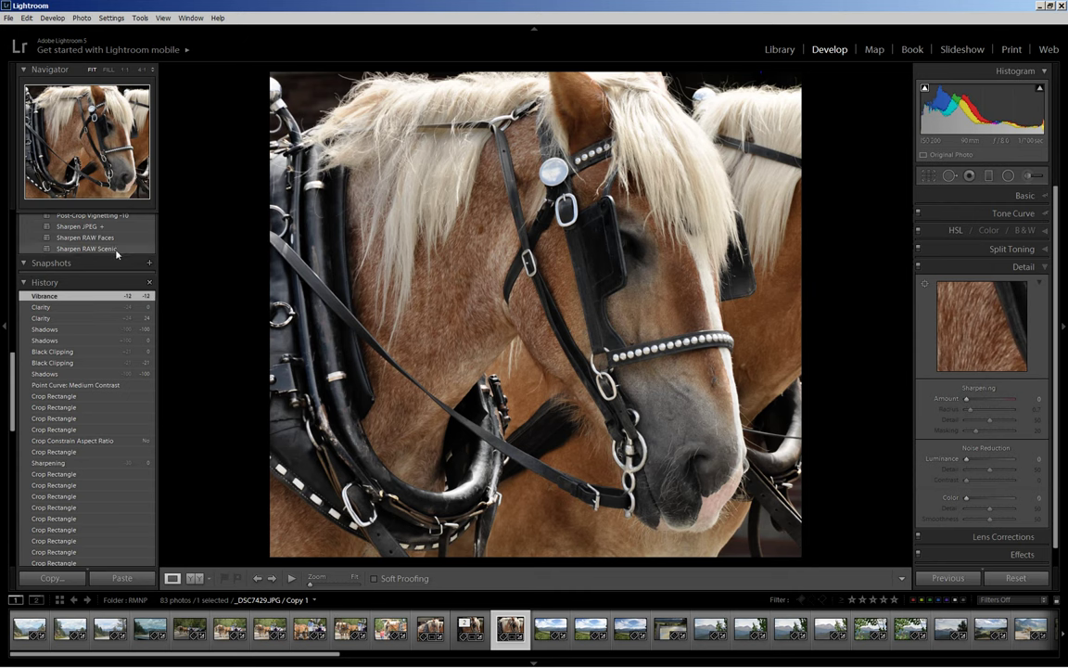
{"action": "scroll", "coordinate": [117, 253], "scroll_direction": "up", "scroll_amount": 2}
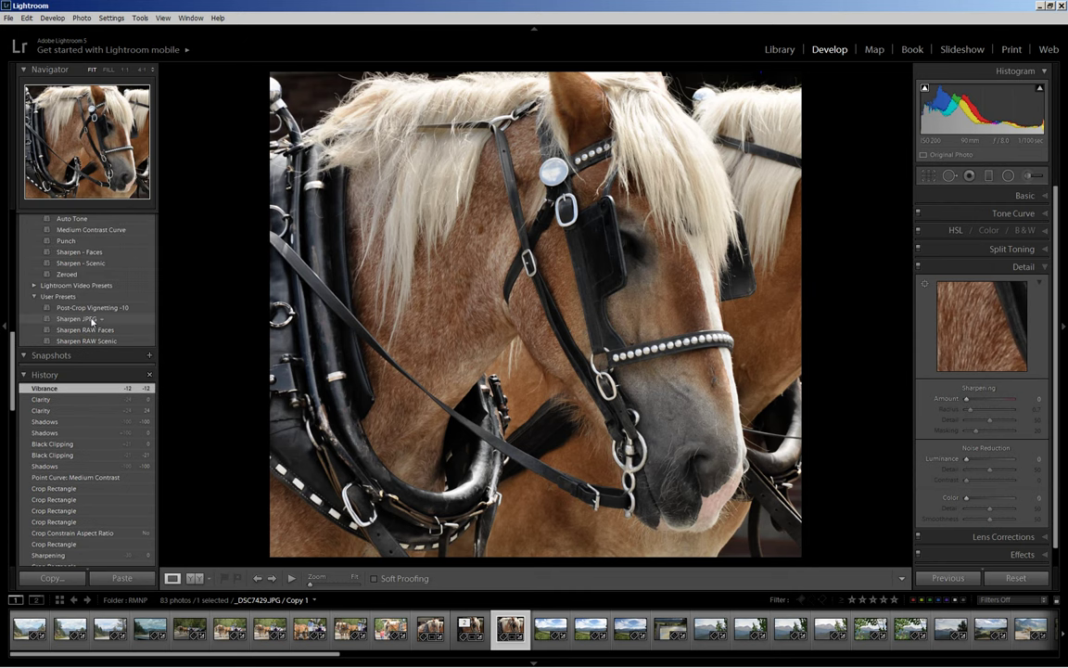
{"action": "left_click", "coordinate": [92, 319]}
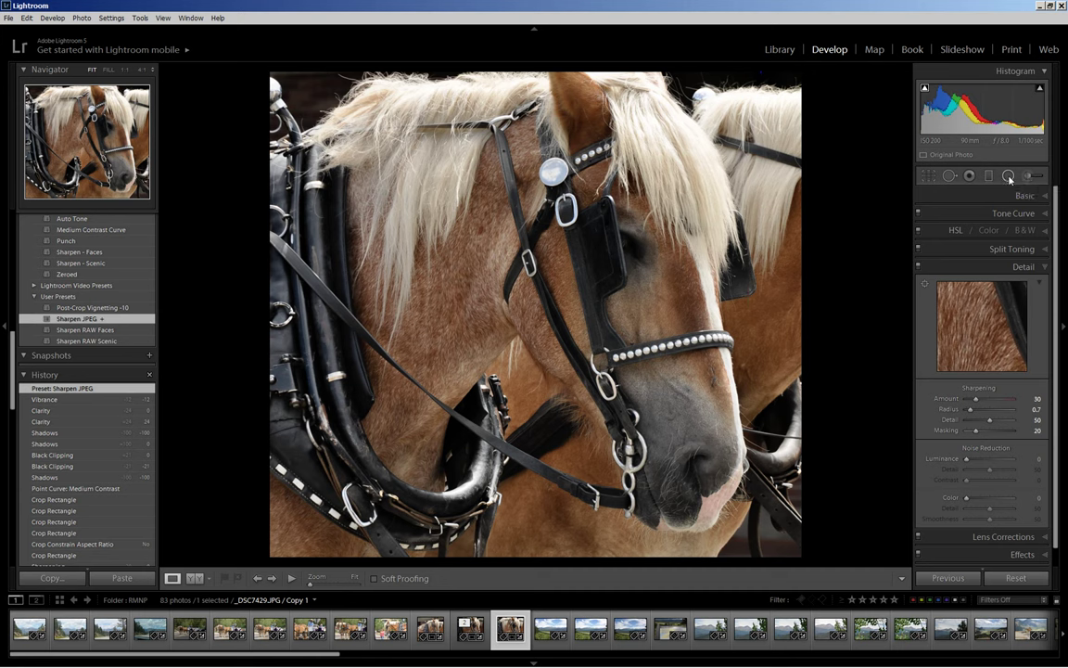
Step: Draw an oval radial filter (Sharpness -100, Feather 50) over the horse's face
{"action": "left_click", "coordinate": [1010, 176]}
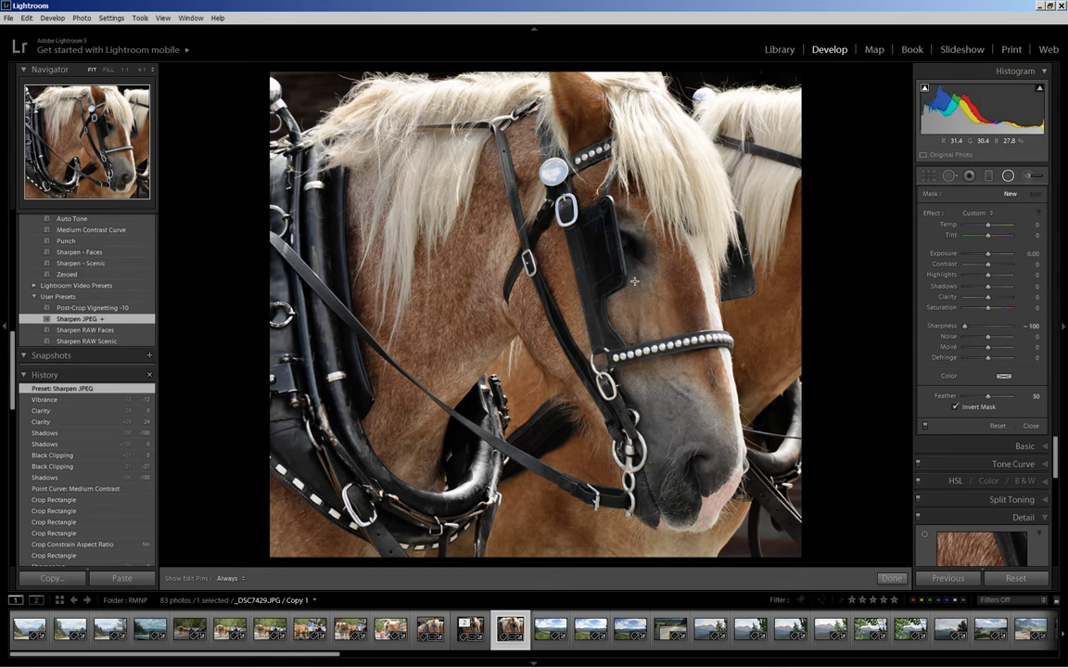
{"action": "left_click_drag", "start_coordinate": [635, 281], "coordinate": [650, 420]}
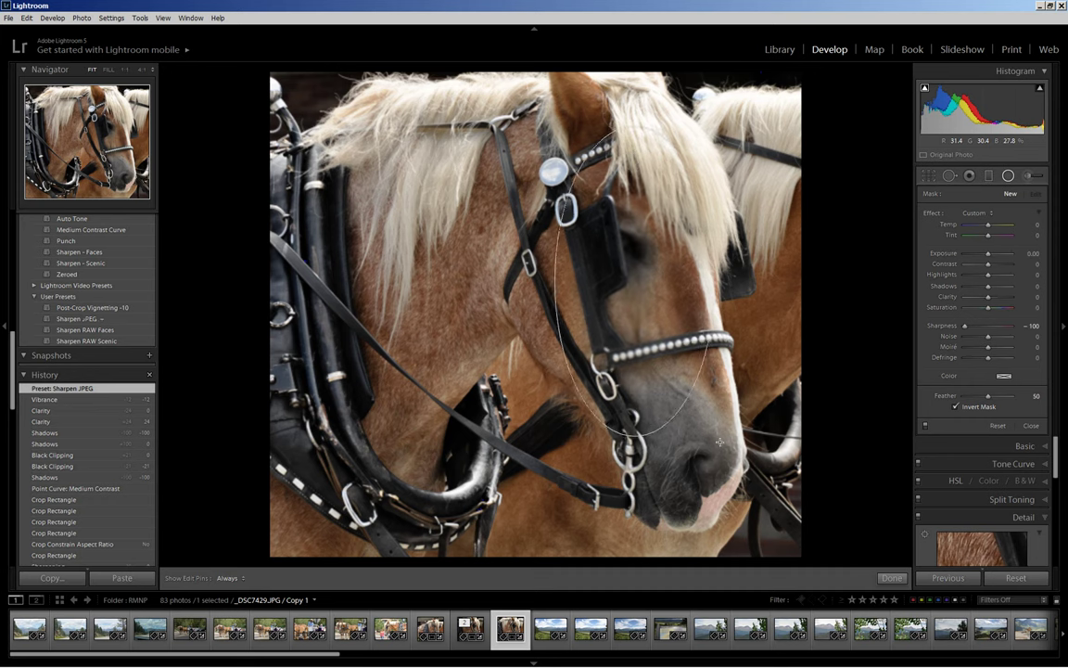
{"action": "mouse_move", "coordinate": [650, 419]}
{"action": "left_mouse_down"}
{"action": "mouse_move", "coordinate": [753, 463]}
{"action": "mouse_move", "coordinate": [765, 492]}
{"action": "left_mouse_up"}
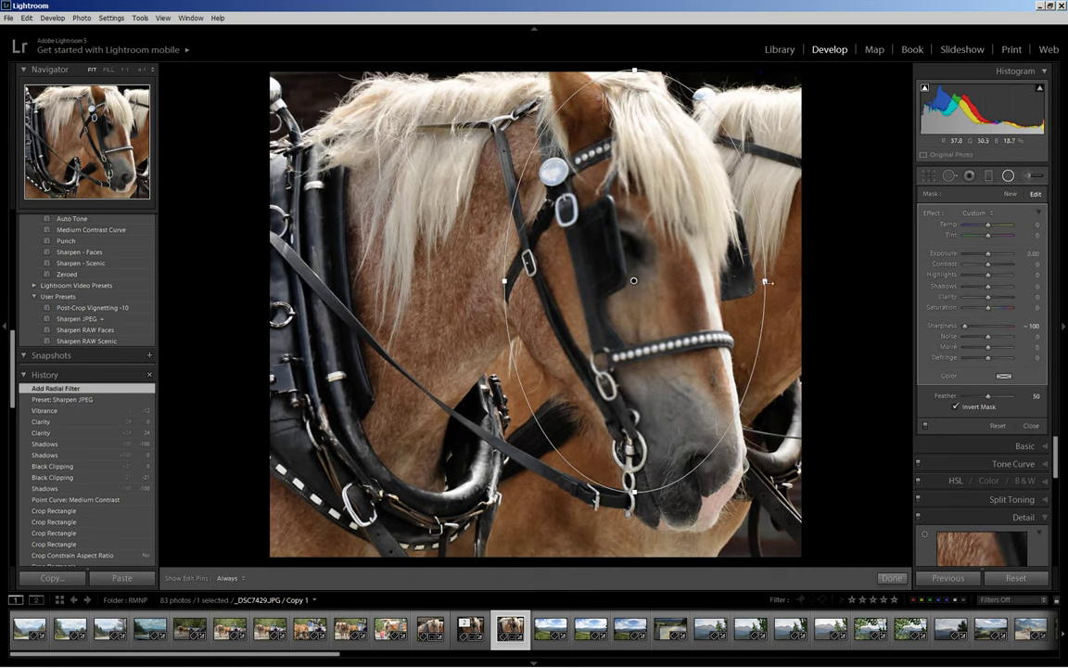
{"action": "left_click_drag", "start_coordinate": [768, 281], "coordinate": [751, 281]}
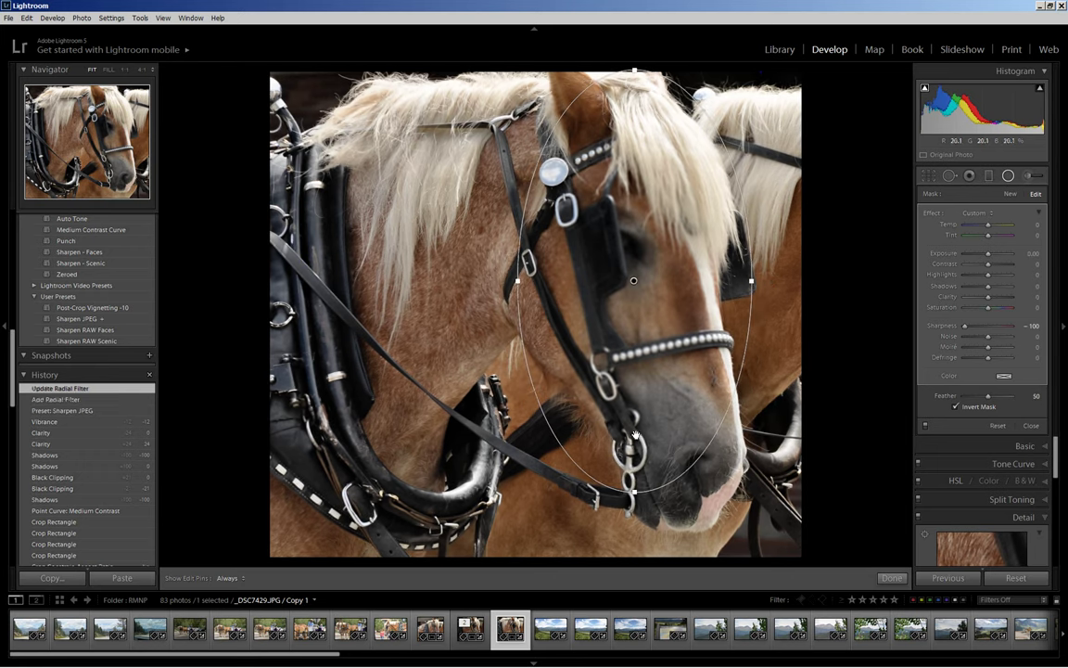
{"action": "mouse_move", "coordinate": [574, 459]}
{"action": "left_mouse_down"}
{"action": "mouse_move", "coordinate": [645, 530]}
{"action": "mouse_move", "coordinate": [651, 555]}
{"action": "left_mouse_up"}
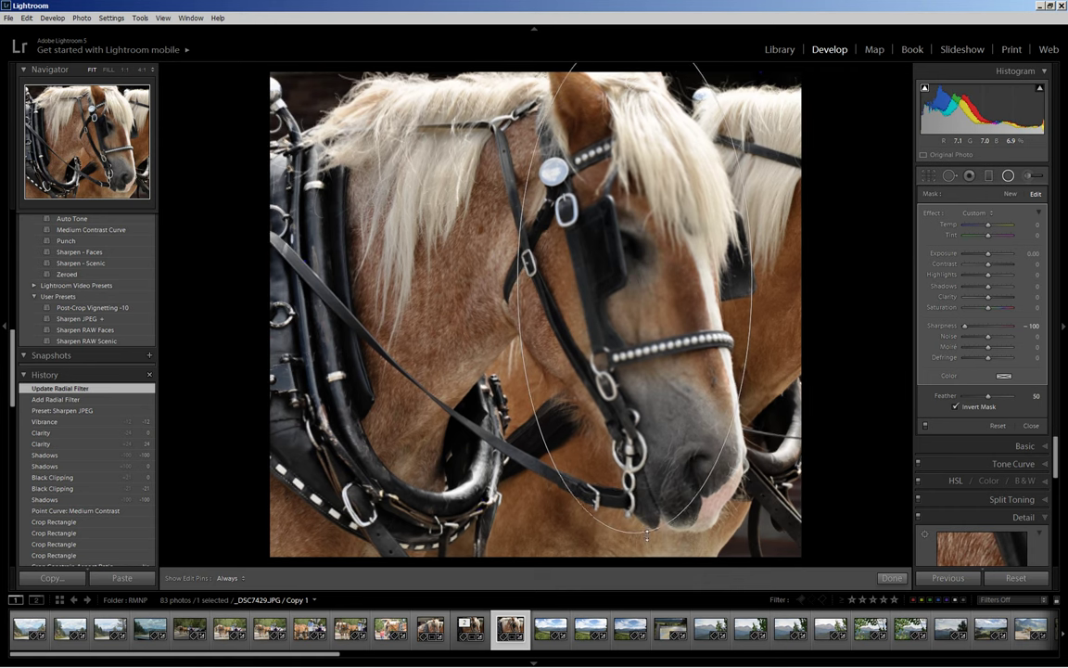
Step: Refine the oval's bottom edge, position and width to fit the face
{"action": "left_click", "coordinate": [655, 405]}
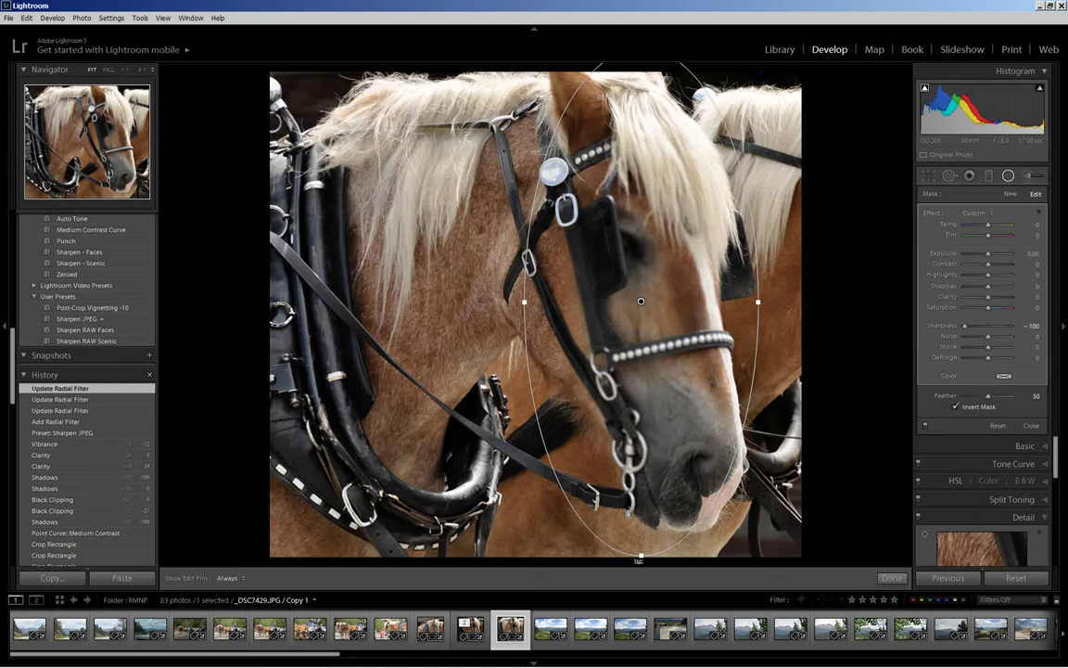
{"action": "left_click_drag", "start_coordinate": [640, 561], "coordinate": [687, 555]}
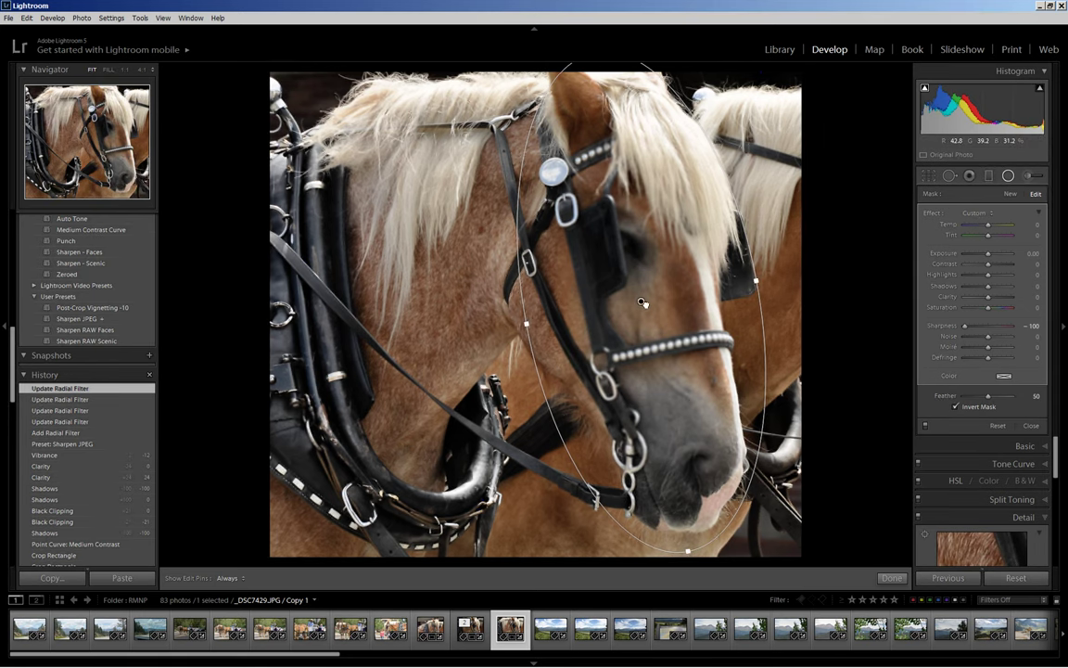
{"action": "left_click_drag", "start_coordinate": [643, 303], "coordinate": [637, 299]}
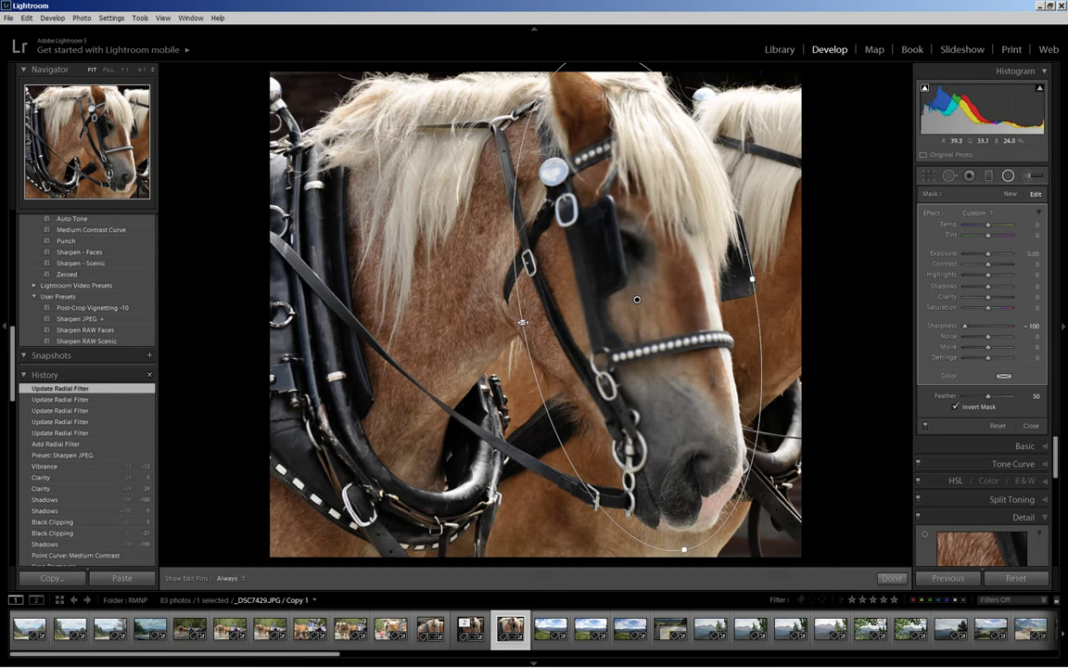
{"action": "left_click_drag", "start_coordinate": [523, 322], "coordinate": [505, 325]}
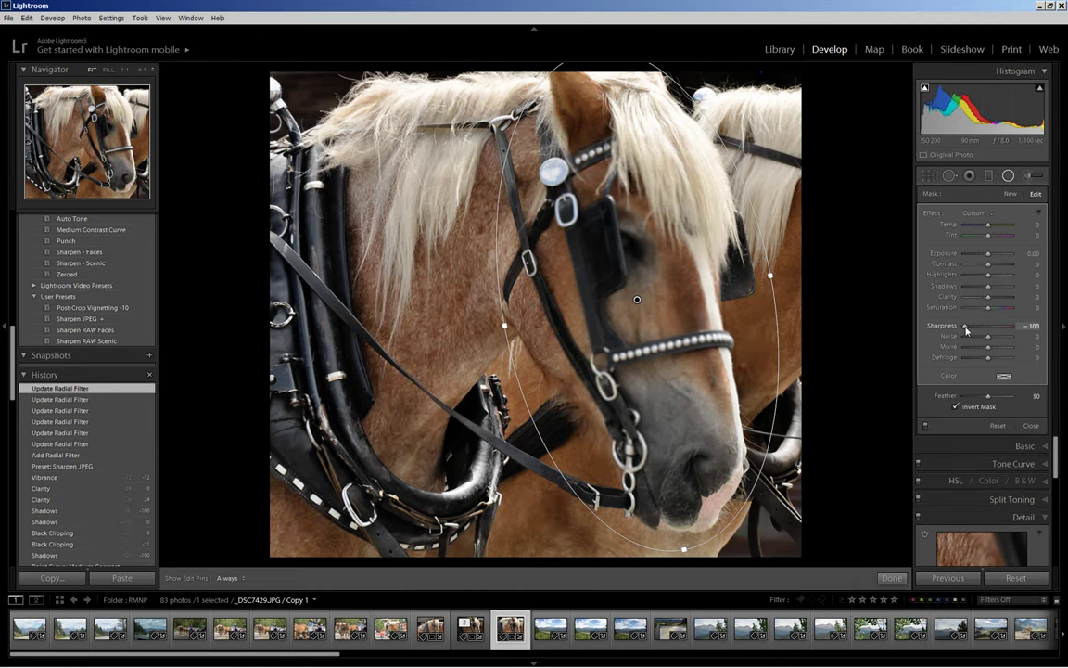
Step: Reset Sharpness to 0, turn off Invert Mask, and set the filter's Exposure to -0.67
{"action": "double_click", "coordinate": [965, 328]}
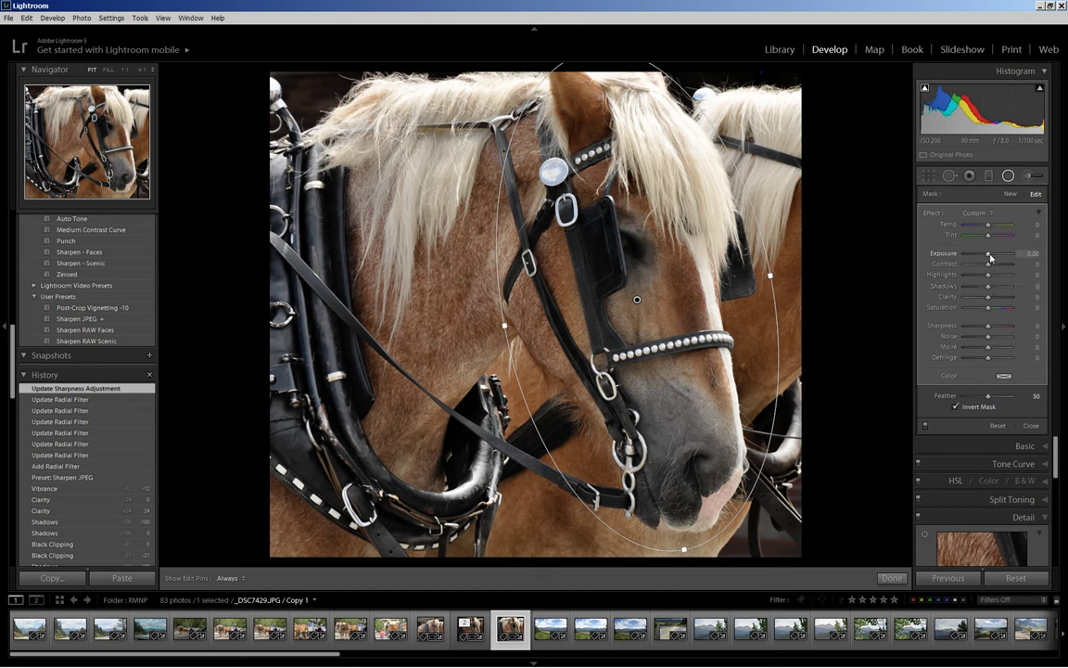
{"action": "left_click_drag", "start_coordinate": [989, 253], "coordinate": [1009, 261]}
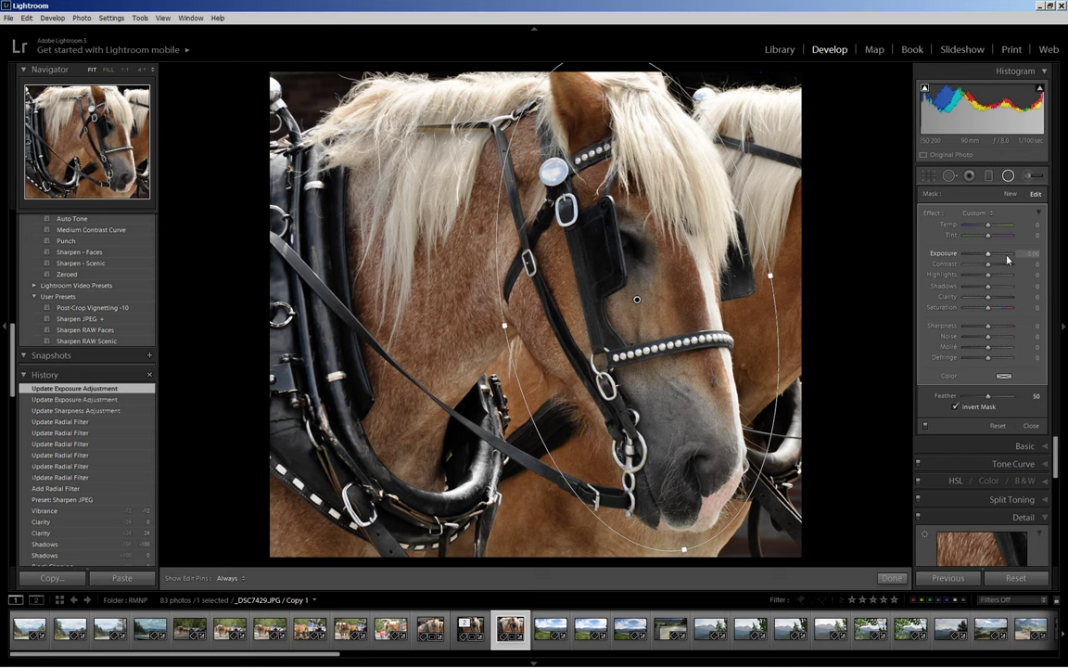
{"action": "left_click", "coordinate": [957, 407]}
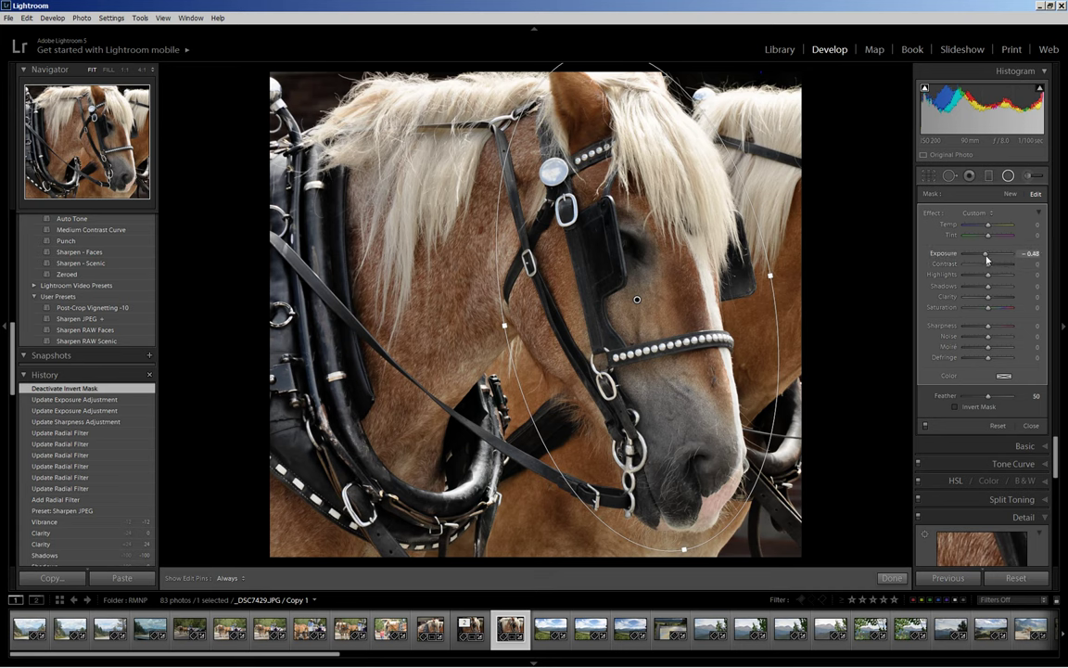
{"action": "left_click_drag", "start_coordinate": [989, 260], "coordinate": [986, 259]}
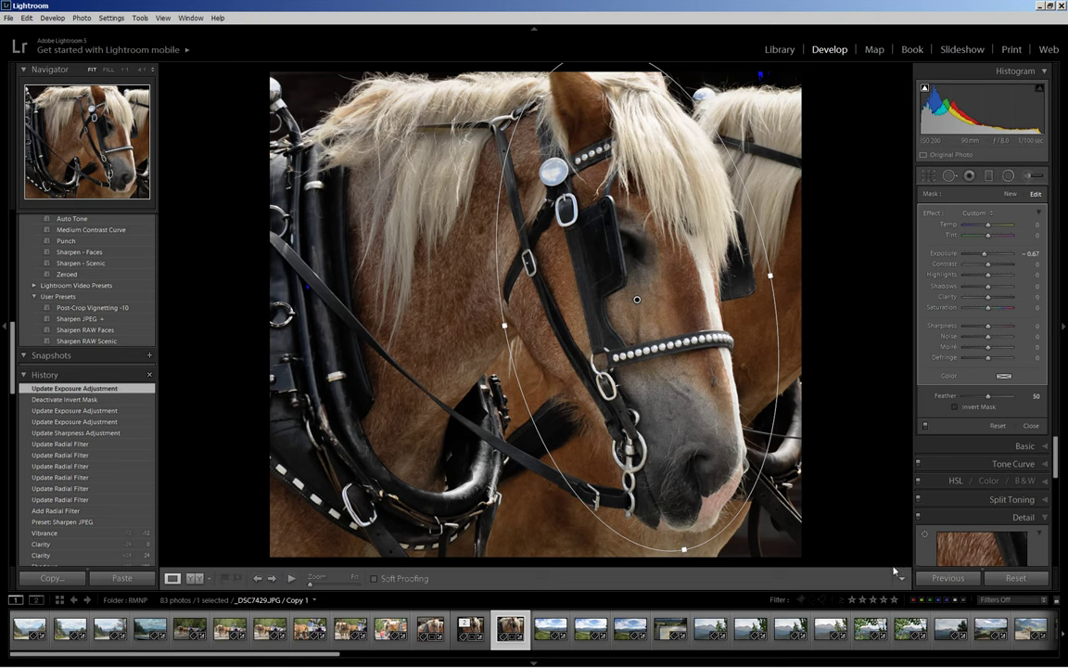
Step: Commit the radial filter and switch to the Adjustment Brush, preset to Sharpness -100
{"action": "left_click", "coordinate": [892, 578]}
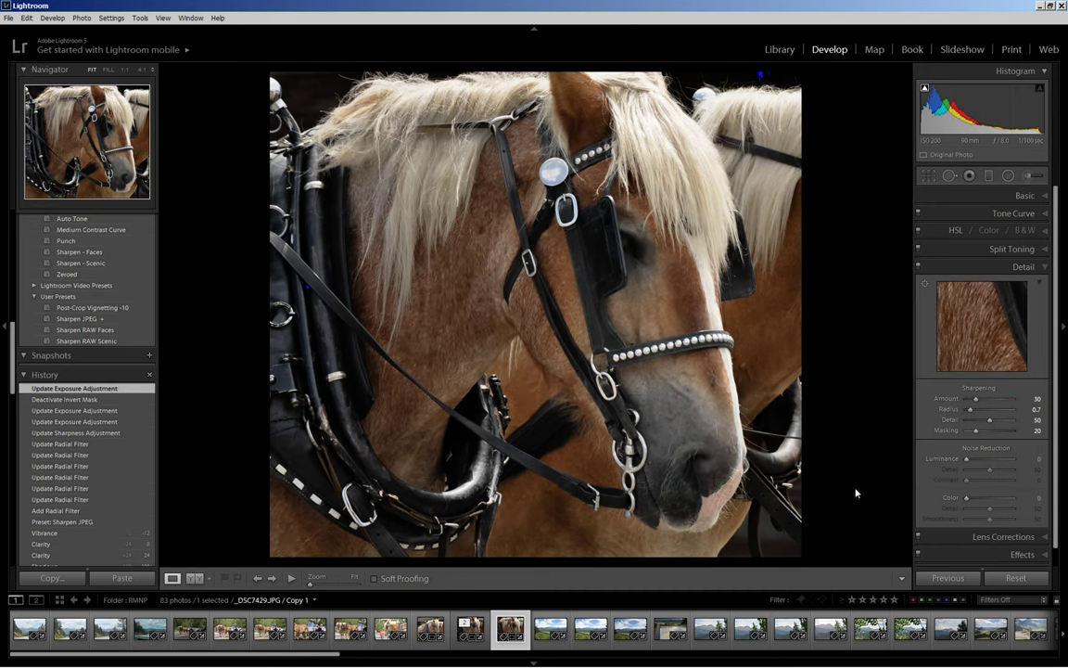
{"action": "left_click", "coordinate": [1027, 176]}
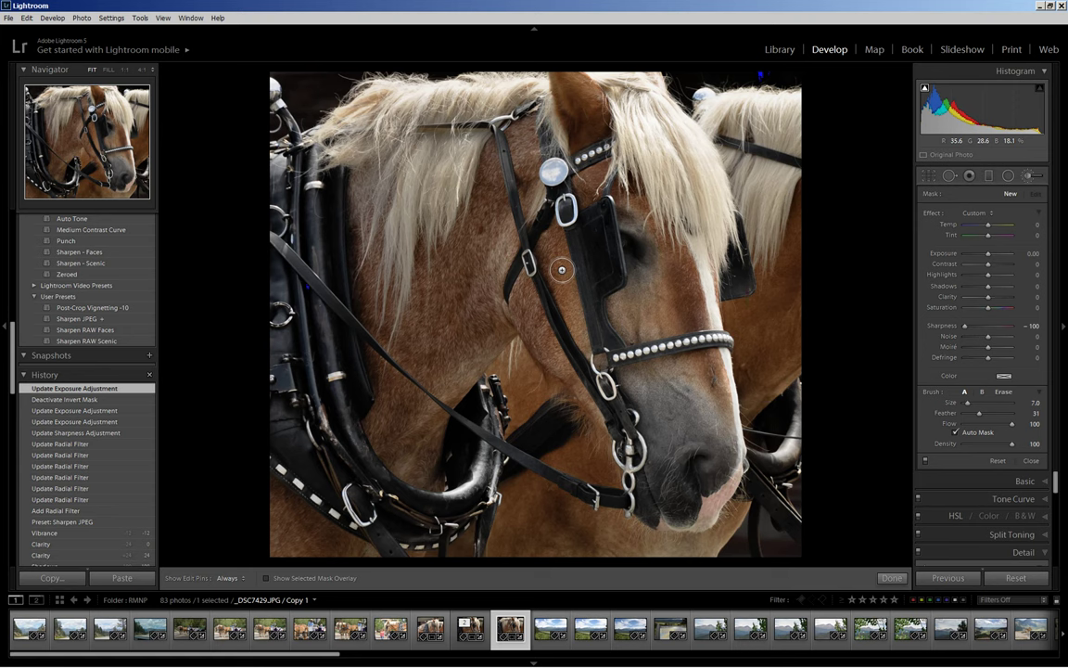
Step: Paint brush strokes near the eye and muzzle with Sharpness 100 and Highlights +62
{"action": "left_click", "coordinate": [561, 268]}
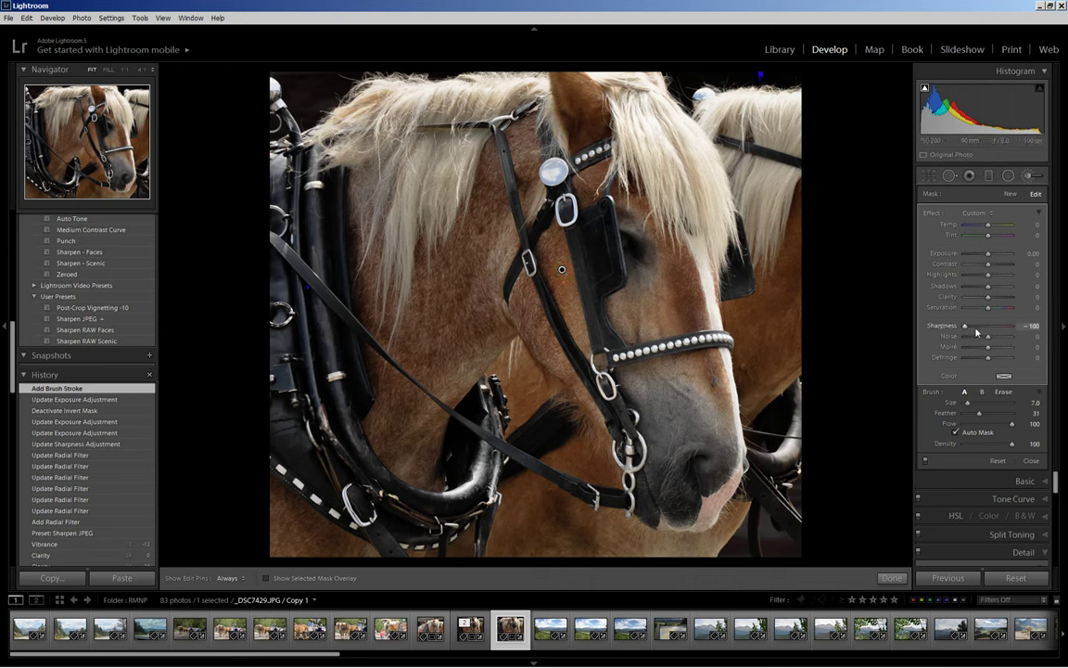
{"action": "left_click_drag", "start_coordinate": [966, 328], "coordinate": [1004, 327]}
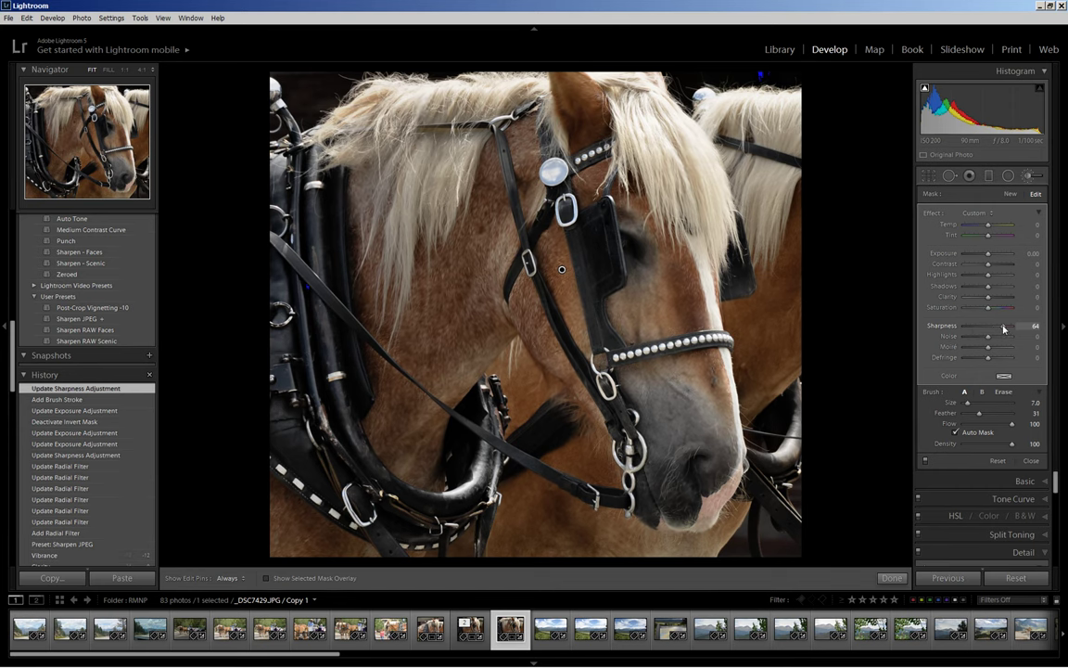
{"action": "left_click_drag", "start_coordinate": [1004, 327], "coordinate": [1014, 327]}
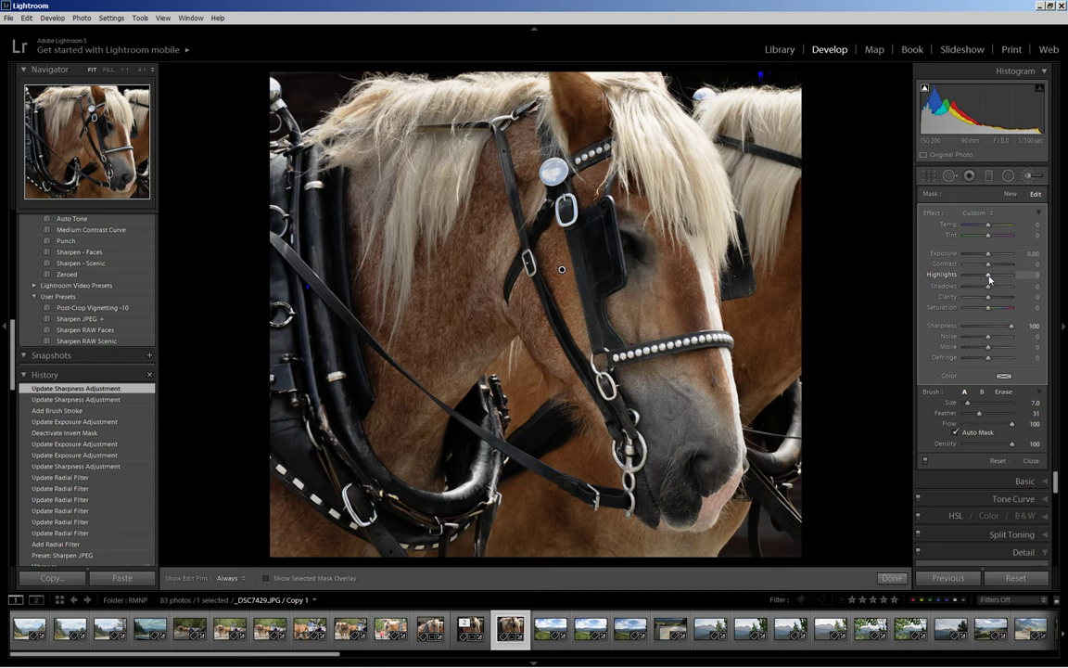
{"action": "left_click_drag", "start_coordinate": [990, 277], "coordinate": [1003, 281]}
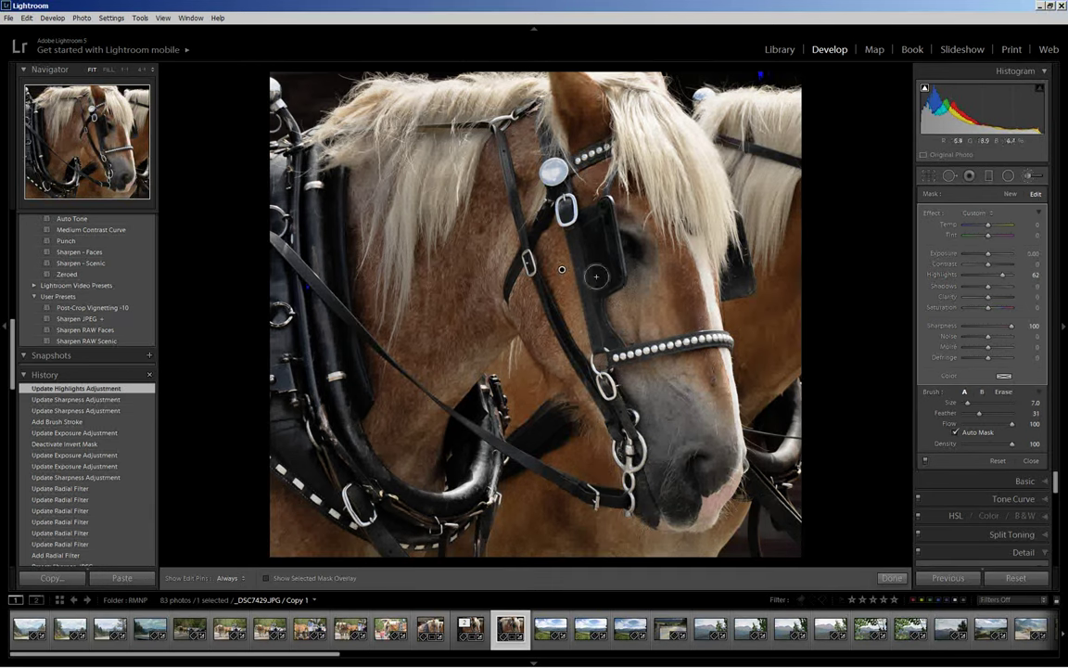
{"action": "key", "text": "h"}
{"action": "left_click_drag", "start_coordinate": [661, 410], "coordinate": [649, 404]}
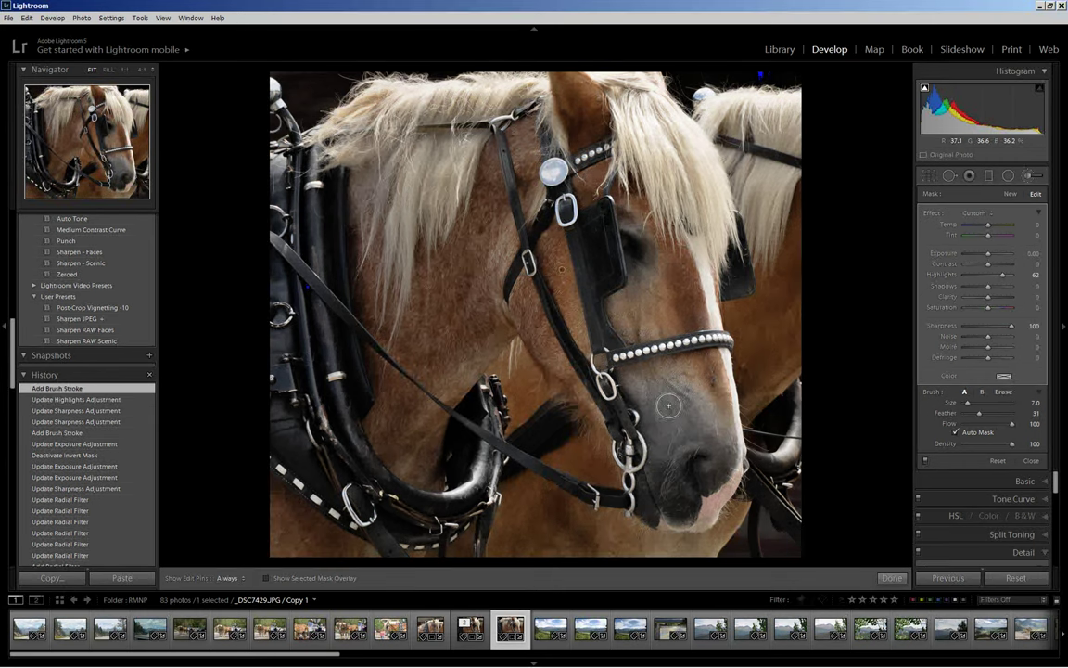
{"action": "key", "text": "h"}
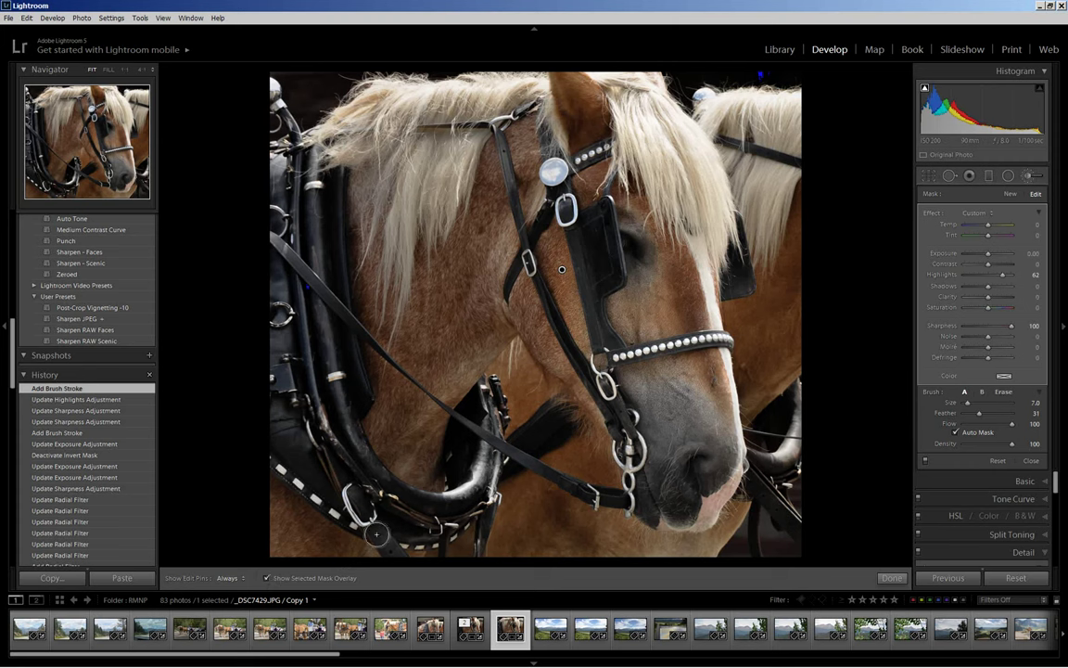
Step: Show the red mask overlay and extend the mask over the forelock, cheek and blaze
{"action": "left_click", "coordinate": [267, 577]}
{"action": "key", "text": "h"}
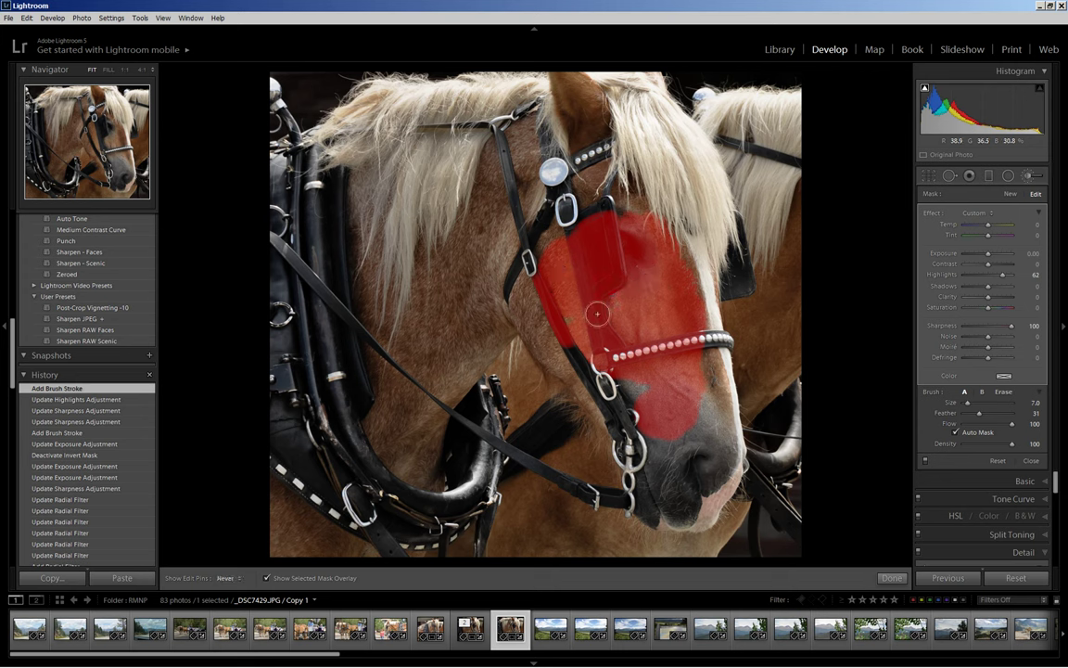
{"action": "mouse_move", "coordinate": [535, 294]}
{"action": "left_mouse_down"}
{"action": "mouse_move", "coordinate": [568, 103]}
{"action": "mouse_move", "coordinate": [582, 84]}
{"action": "mouse_move", "coordinate": [607, 170]}
{"action": "mouse_move", "coordinate": [612, 118]}
{"action": "mouse_move", "coordinate": [724, 218]}
{"action": "mouse_move", "coordinate": [630, 185]}
{"action": "left_mouse_up"}
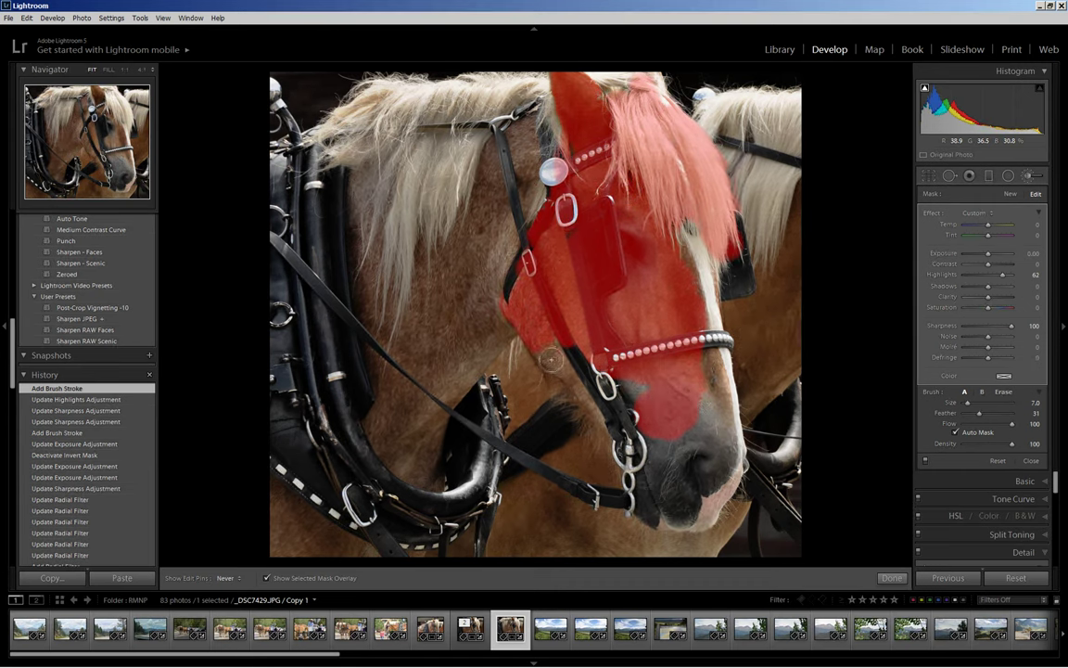
{"action": "mouse_move", "coordinate": [505, 329]}
{"action": "left_mouse_down"}
{"action": "mouse_move", "coordinate": [558, 344]}
{"action": "mouse_move", "coordinate": [666, 495]}
{"action": "mouse_move", "coordinate": [694, 418]}
{"action": "left_mouse_up"}
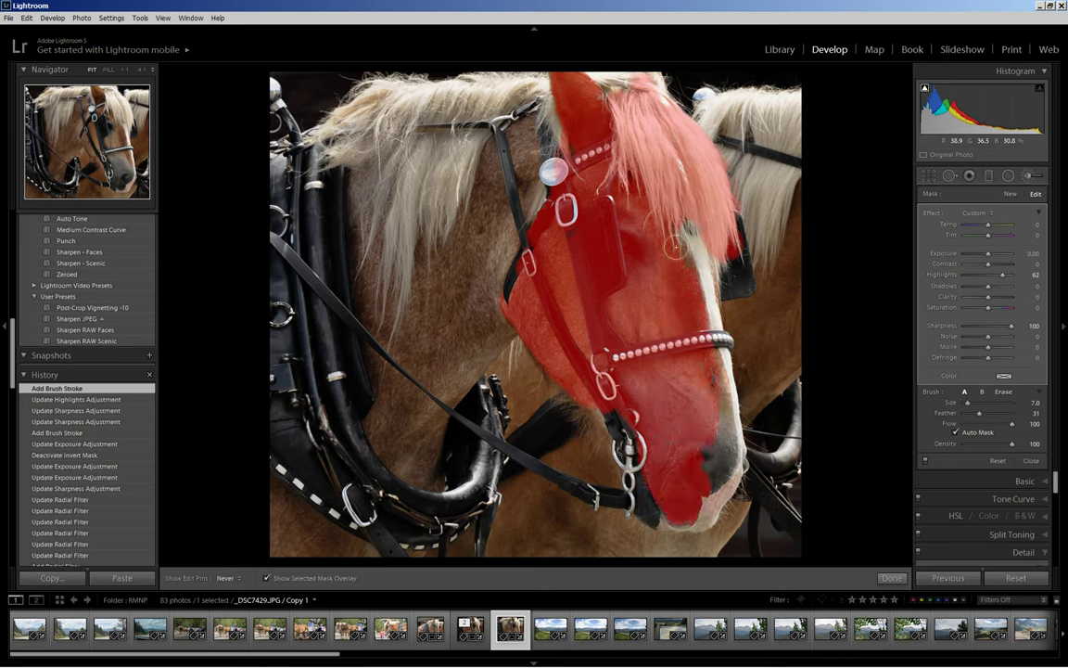
{"action": "left_click_drag", "start_coordinate": [691, 232], "coordinate": [713, 332]}
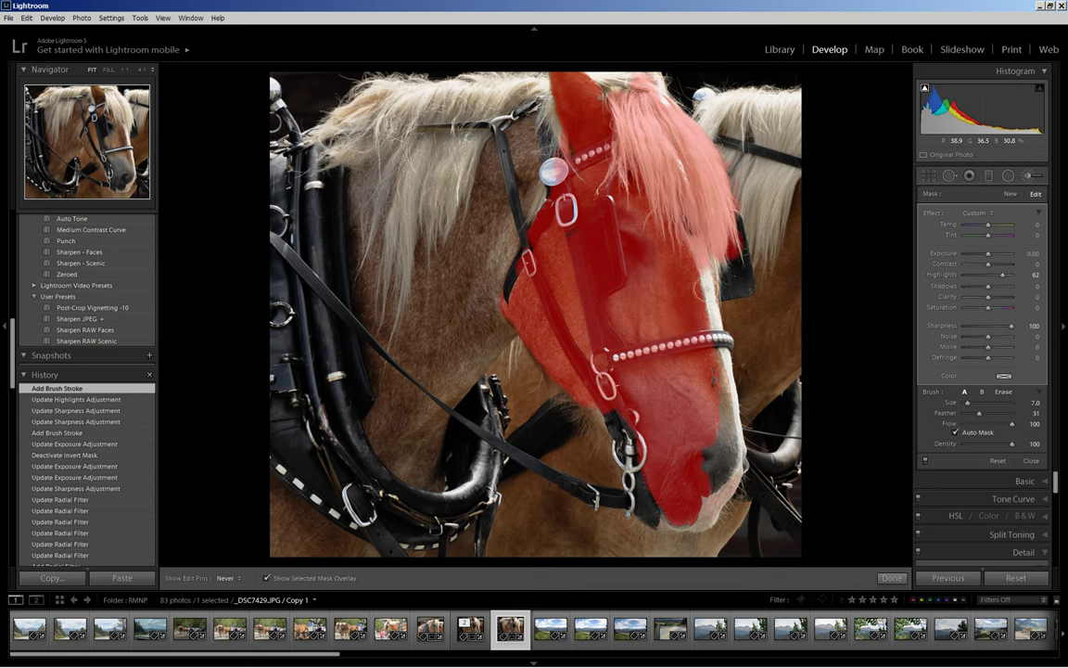
Step: Paint the rest of the face, the chain, lower nose and nostrils into the mask
{"action": "scroll", "coordinate": [647, 311], "scroll_direction": "up", "scroll_amount": 3}
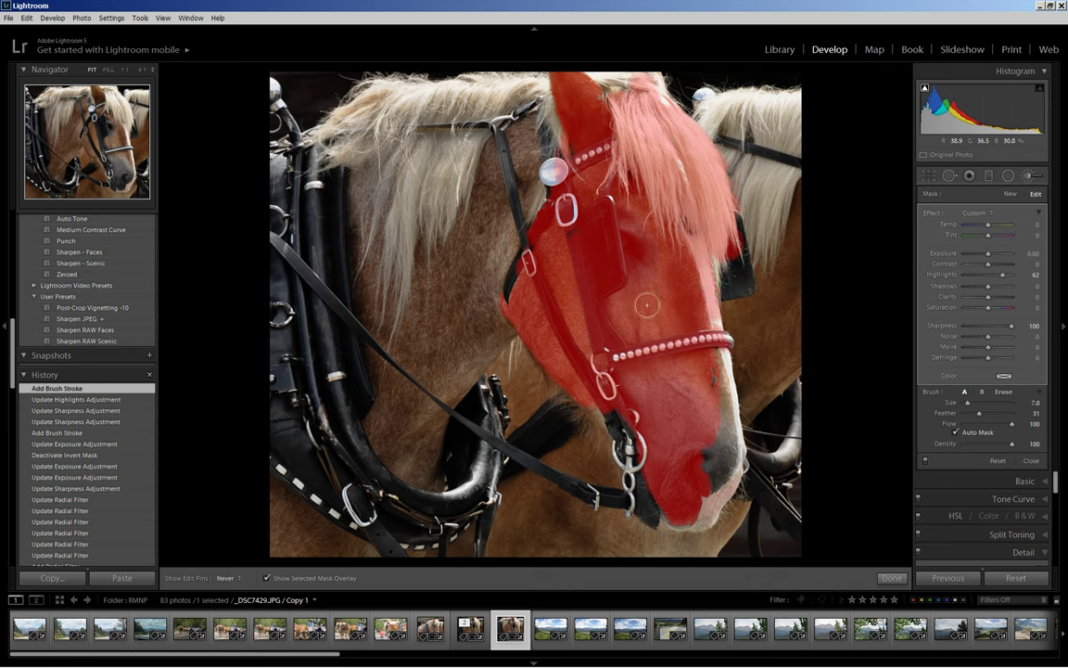
{"action": "left_click_drag", "start_coordinate": [583, 274], "coordinate": [645, 304]}
{"action": "scroll", "coordinate": [645, 303], "scroll_direction": "down", "scroll_amount": 1}
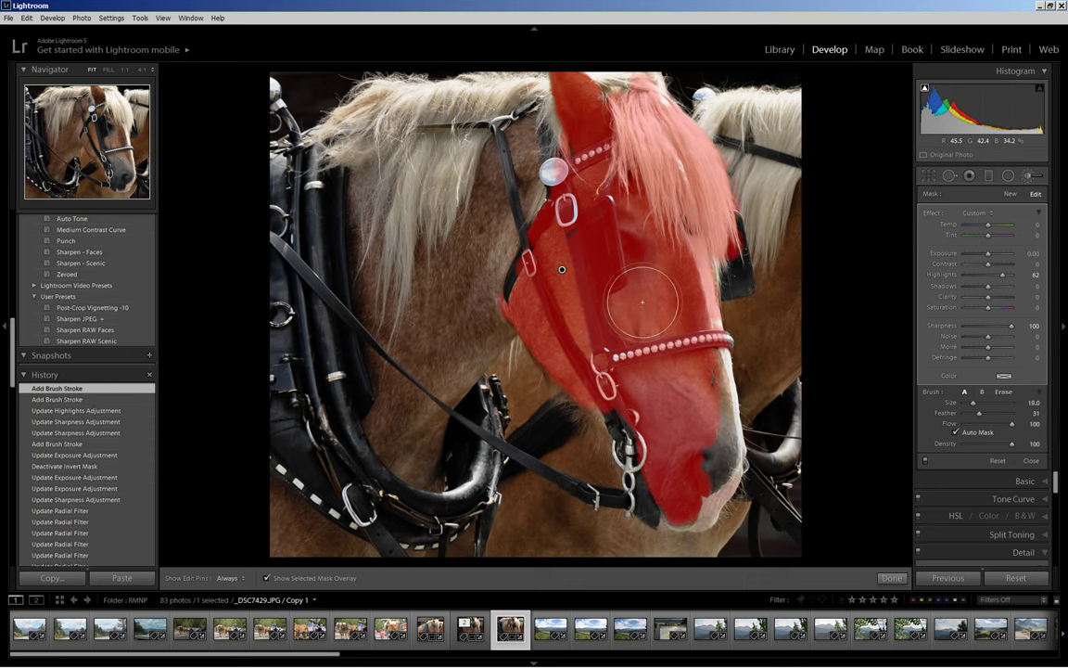
{"action": "key", "text": "h"}
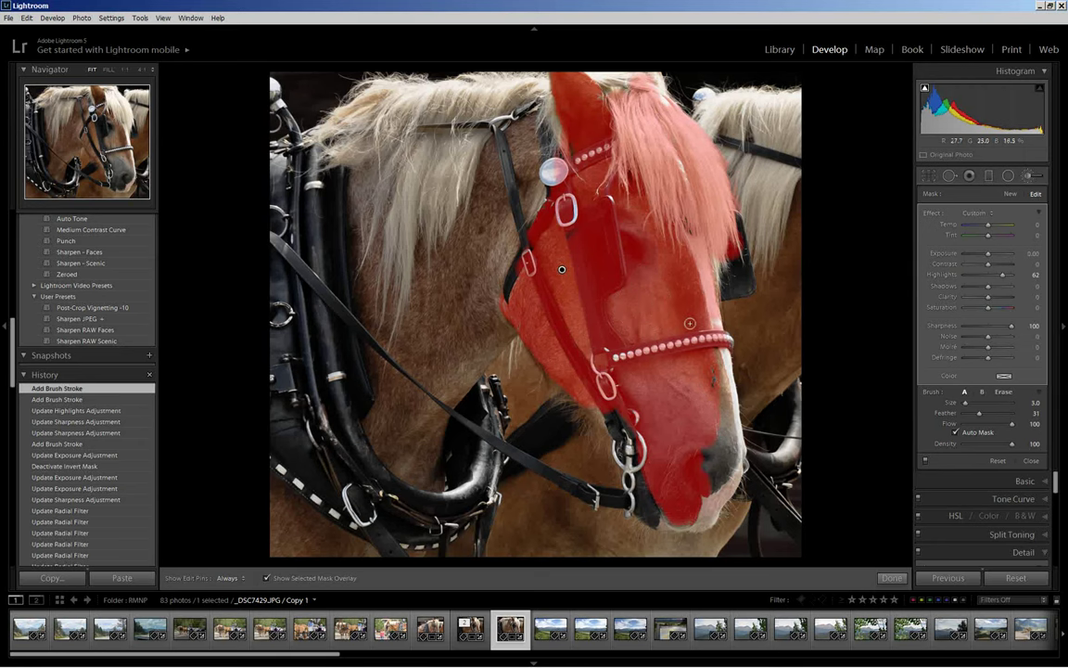
{"action": "scroll", "coordinate": [642, 301], "scroll_direction": "down", "scroll_amount": 6}
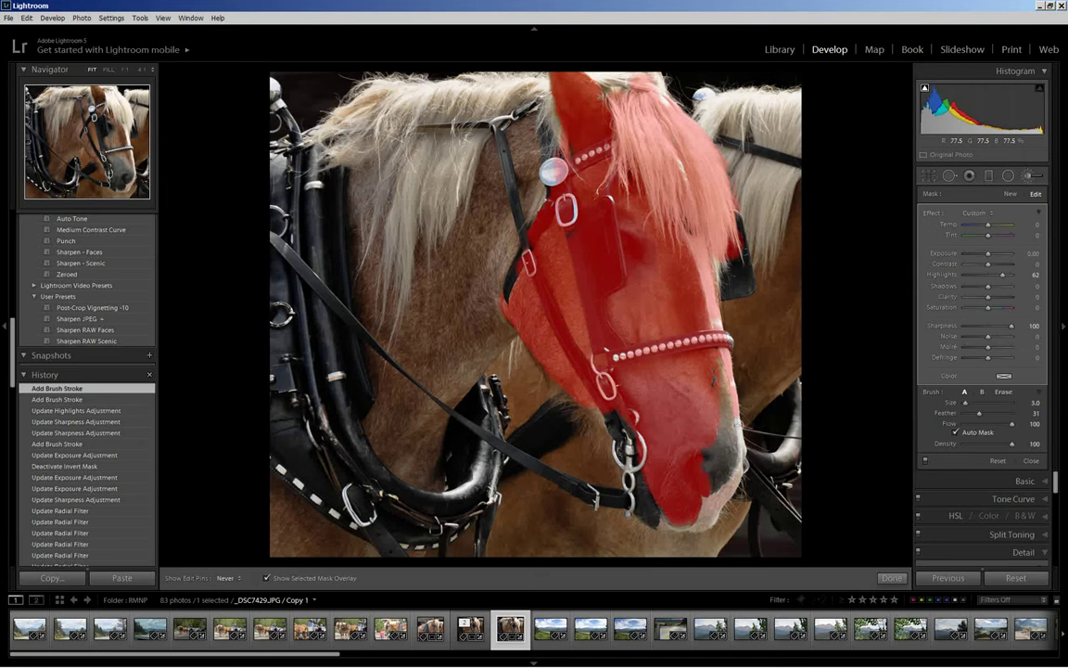
{"action": "left_click_drag", "start_coordinate": [667, 408], "coordinate": [616, 419]}
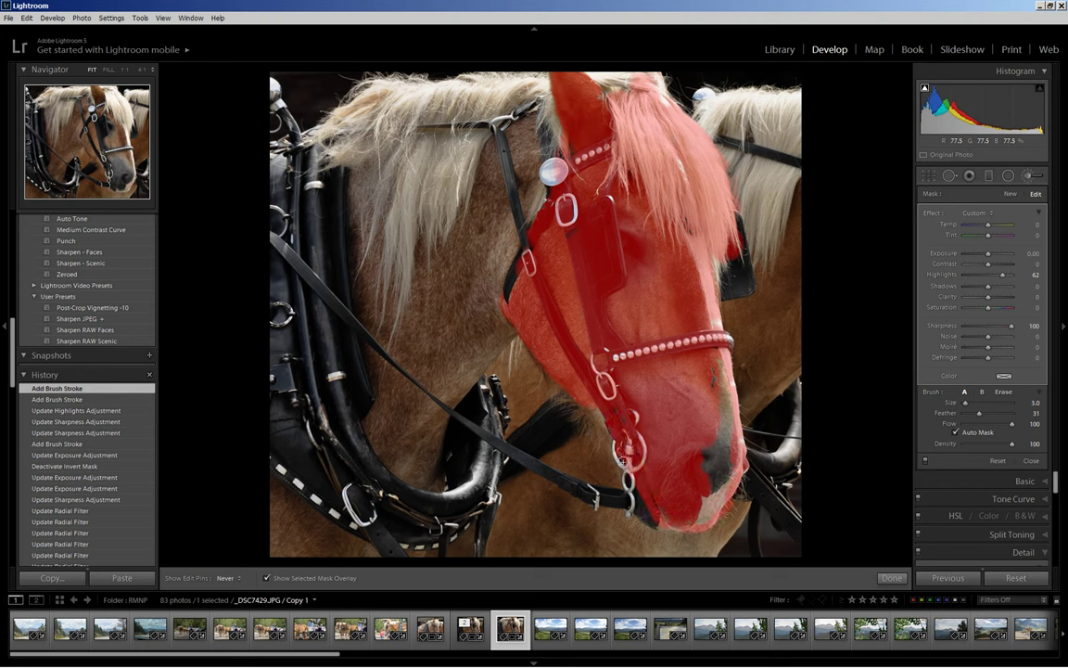
{"action": "mouse_move", "coordinate": [632, 418]}
{"action": "left_mouse_down"}
{"action": "mouse_move", "coordinate": [640, 500]}
{"action": "mouse_move", "coordinate": [707, 518]}
{"action": "left_mouse_up"}
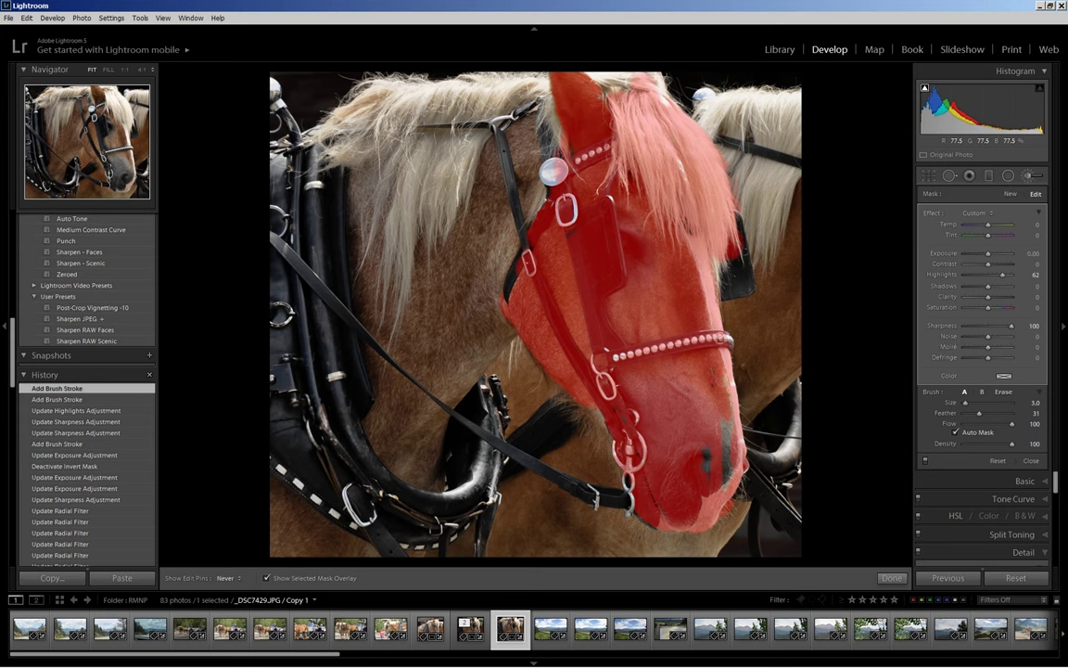
{"action": "left_click_drag", "start_coordinate": [725, 442], "coordinate": [732, 461]}
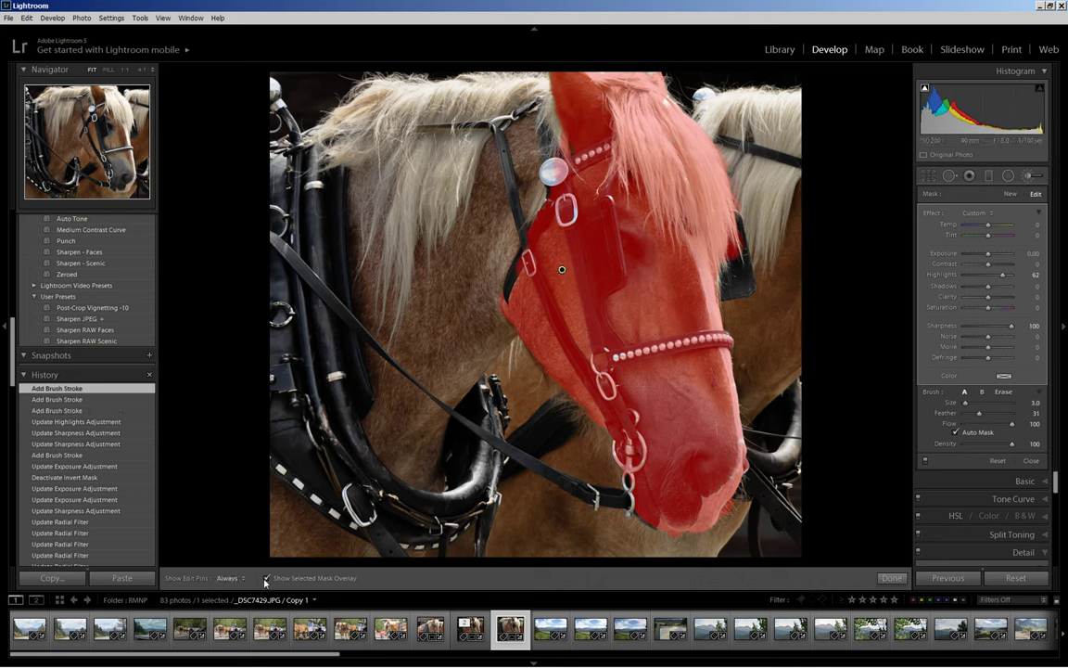
Step: Hide the overlay, compare Highlights values, and leave Highlights 62 and Sharpness 100
{"action": "key", "text": "o"}
{"action": "key", "text": "h"}
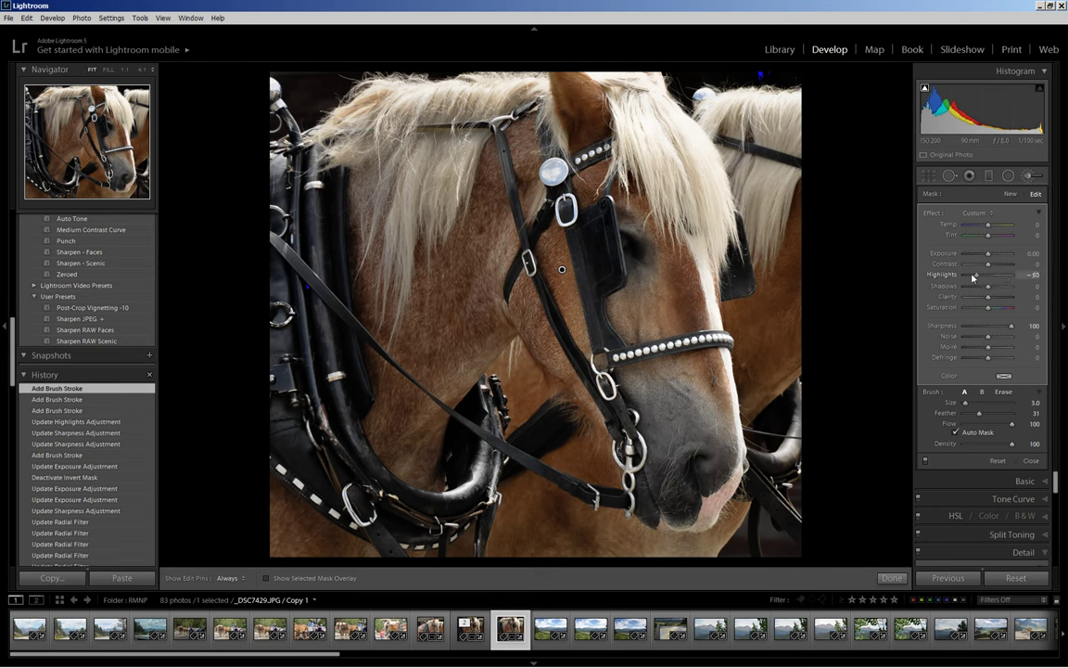
{"action": "left_click_drag", "start_coordinate": [973, 277], "coordinate": [954, 278]}
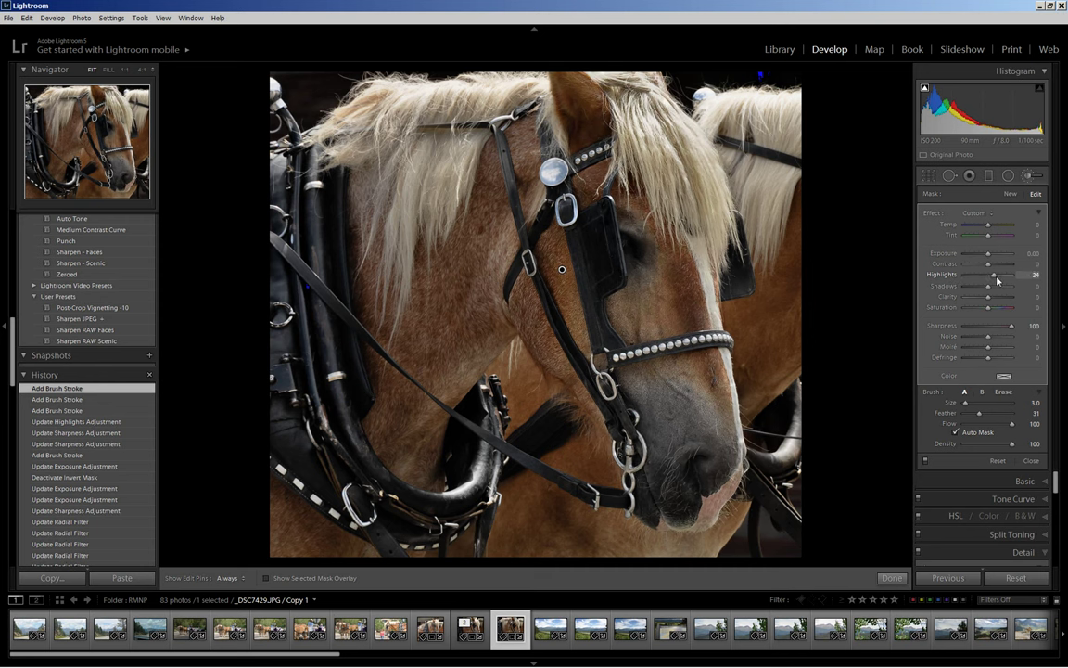
{"action": "left_click_drag", "start_coordinate": [998, 280], "coordinate": [1002, 281]}
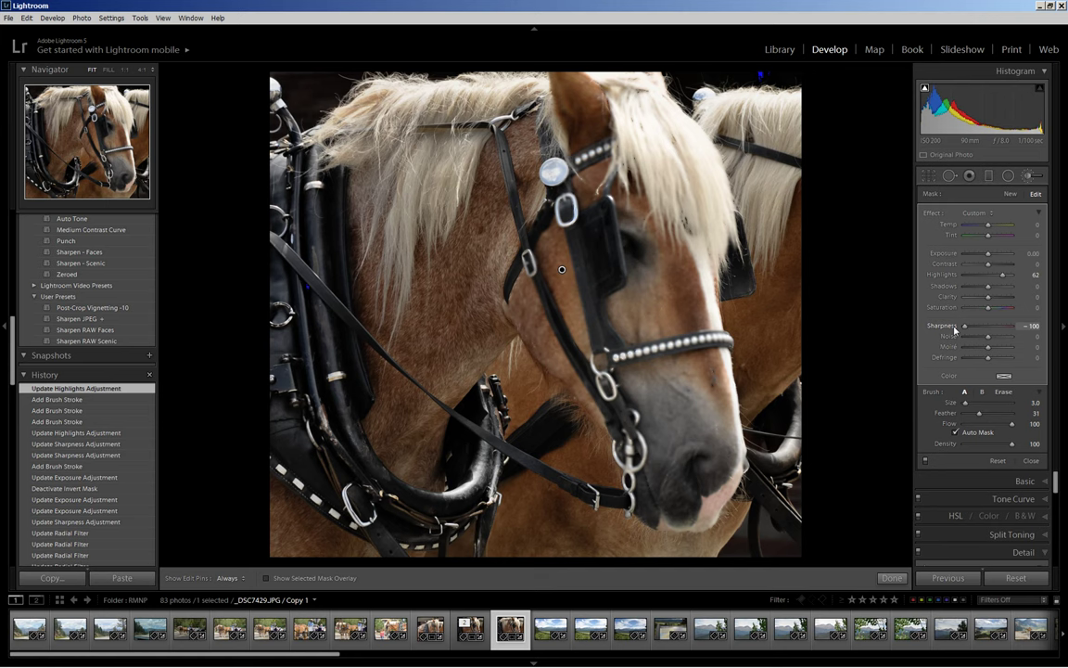
{"action": "left_click_drag", "start_coordinate": [1009, 330], "coordinate": [1016, 330]}
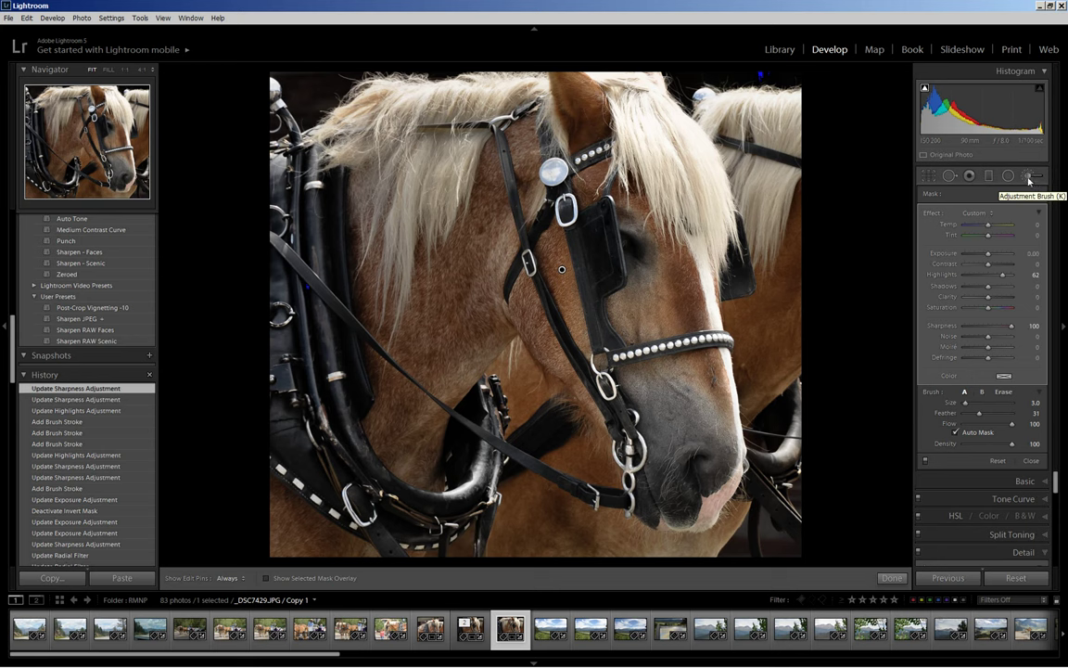
Step: Start a new Adjustment Brush mask at Sharpness -100 with brush size 7
{"action": "left_click", "coordinate": [1028, 179]}
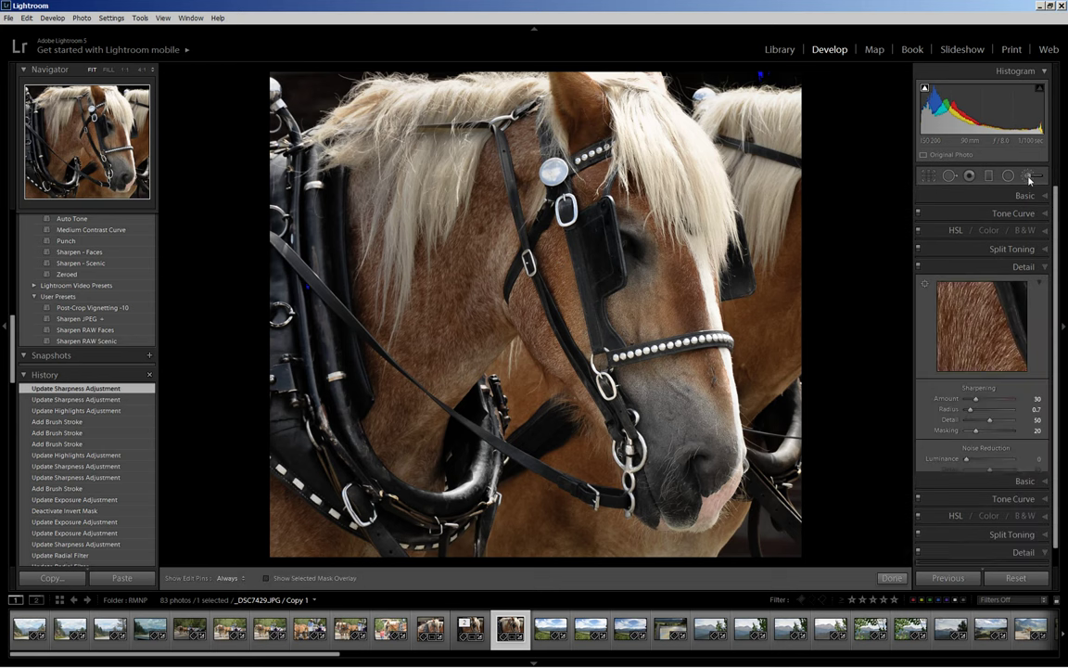
{"action": "left_click", "coordinate": [1029, 178]}
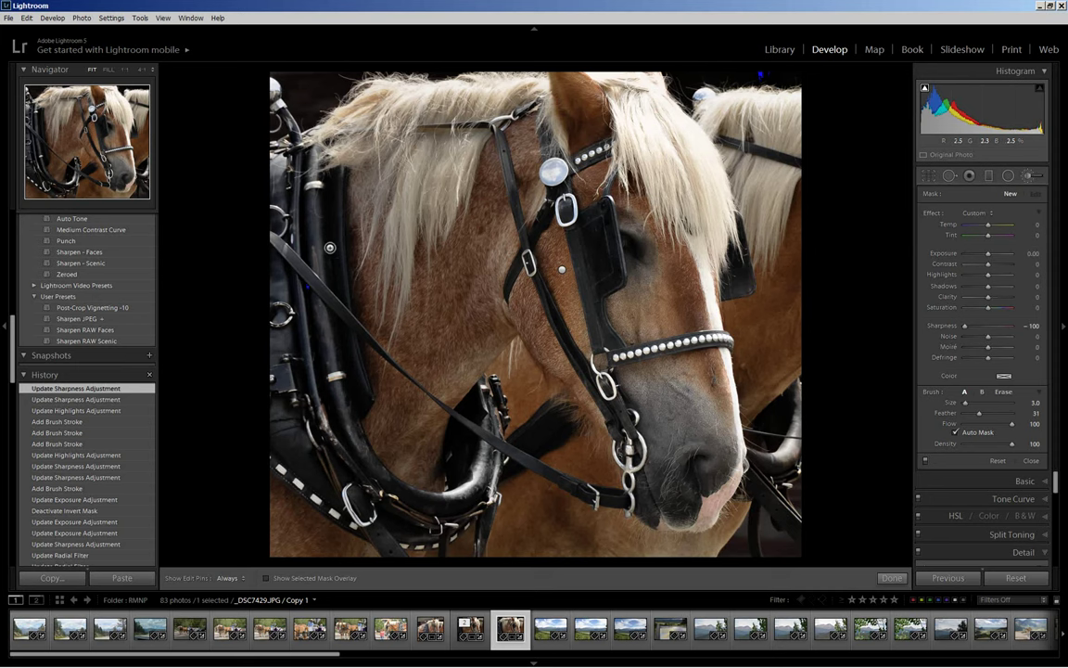
{"action": "left_click", "coordinate": [330, 250]}
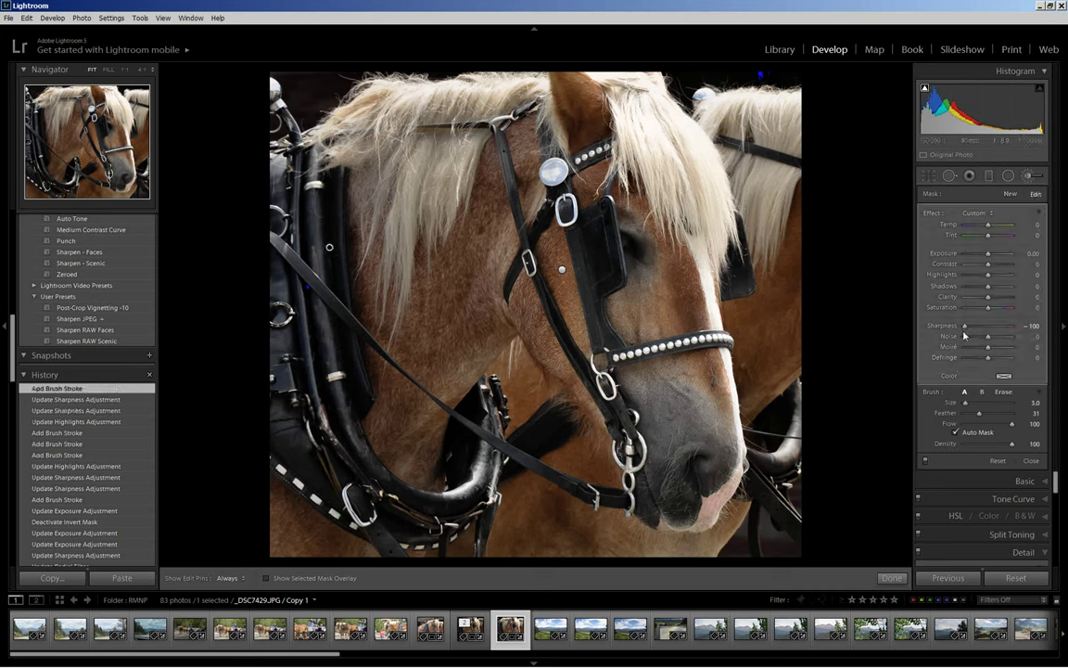
{"action": "left_click_drag", "start_coordinate": [965, 331], "coordinate": [966, 331]}
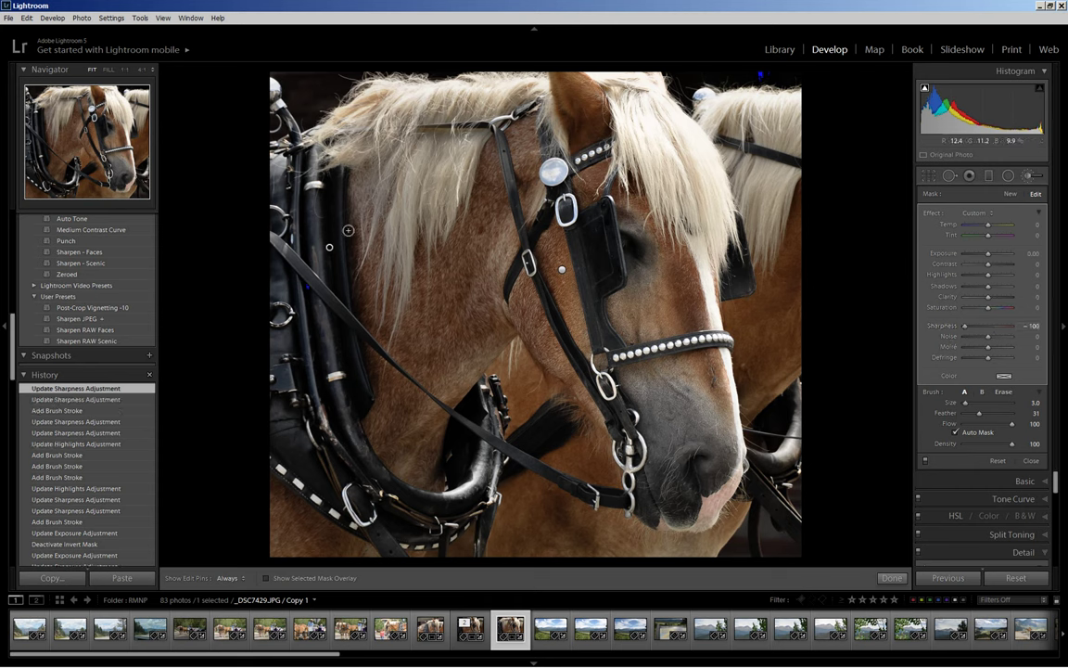
{"action": "key", "text": "]"}
{"action": "key", "text": "h"}
Step: Paint the softening mask along the harness strap, top-left mane and left-edge strap
{"action": "mouse_move", "coordinate": [295, 137]}
{"action": "left_mouse_down"}
{"action": "mouse_move", "coordinate": [314, 297]}
{"action": "mouse_move", "coordinate": [313, 118]}
{"action": "mouse_move", "coordinate": [275, 135]}
{"action": "mouse_move", "coordinate": [284, 95]}
{"action": "mouse_move", "coordinate": [315, 67]}
{"action": "mouse_move", "coordinate": [380, 68]}
{"action": "mouse_move", "coordinate": [399, 93]}
{"action": "left_mouse_up"}
{"action": "mouse_move", "coordinate": [320, 93]}
{"action": "left_mouse_down"}
{"action": "mouse_move", "coordinate": [385, 83]}
{"action": "mouse_move", "coordinate": [399, 102]}
{"action": "mouse_move", "coordinate": [311, 125]}
{"action": "mouse_move", "coordinate": [337, 229]}
{"action": "mouse_move", "coordinate": [320, 352]}
{"action": "mouse_move", "coordinate": [329, 375]}
{"action": "mouse_move", "coordinate": [346, 346]}
{"action": "mouse_move", "coordinate": [357, 391]}
{"action": "mouse_move", "coordinate": [320, 367]}
{"action": "mouse_move", "coordinate": [297, 297]}
{"action": "mouse_move", "coordinate": [282, 348]}
{"action": "mouse_move", "coordinate": [289, 319]}
{"action": "mouse_move", "coordinate": [253, 288]}
{"action": "mouse_move", "coordinate": [281, 315]}
{"action": "left_mouse_up"}
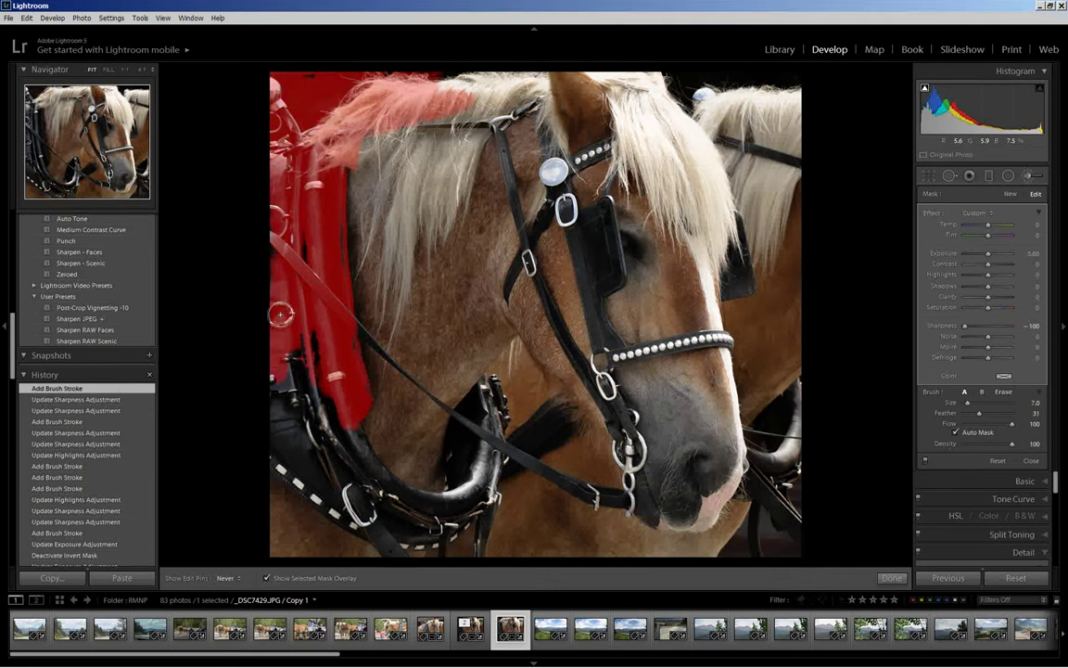
{"action": "mouse_move", "coordinate": [264, 399]}
{"action": "left_mouse_down"}
{"action": "mouse_move", "coordinate": [274, 526]}
{"action": "mouse_move", "coordinate": [325, 508]}
{"action": "mouse_move", "coordinate": [279, 501]}
{"action": "mouse_move", "coordinate": [349, 487]}
{"action": "mouse_move", "coordinate": [323, 531]}
{"action": "mouse_move", "coordinate": [290, 445]}
{"action": "mouse_move", "coordinate": [271, 320]}
{"action": "mouse_move", "coordinate": [278, 306]}
{"action": "mouse_move", "coordinate": [313, 328]}
{"action": "mouse_move", "coordinate": [269, 212]}
{"action": "mouse_move", "coordinate": [267, 231]}
{"action": "mouse_move", "coordinate": [300, 232]}
{"action": "left_mouse_up"}
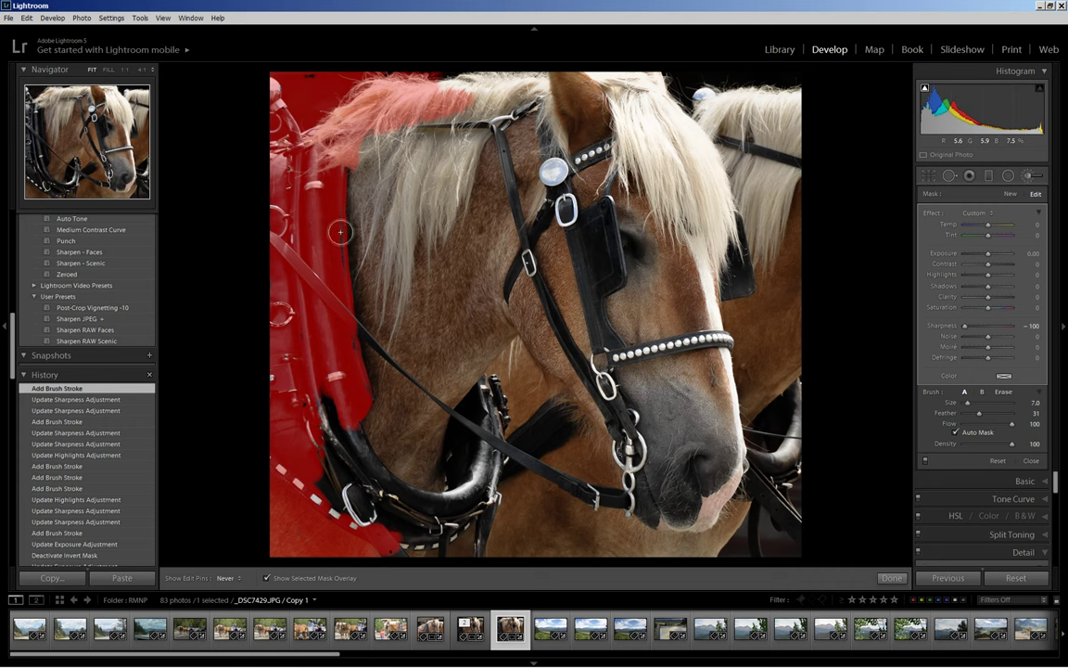
{"action": "mouse_move", "coordinate": [324, 412]}
{"action": "left_mouse_down"}
{"action": "mouse_move", "coordinate": [352, 500]}
{"action": "mouse_move", "coordinate": [298, 390]}
{"action": "mouse_move", "coordinate": [325, 469]}
{"action": "mouse_move", "coordinate": [363, 488]}
{"action": "mouse_move", "coordinate": [471, 488]}
{"action": "mouse_move", "coordinate": [497, 436]}
{"action": "left_mouse_up"}
{"action": "key", "text": "h"}
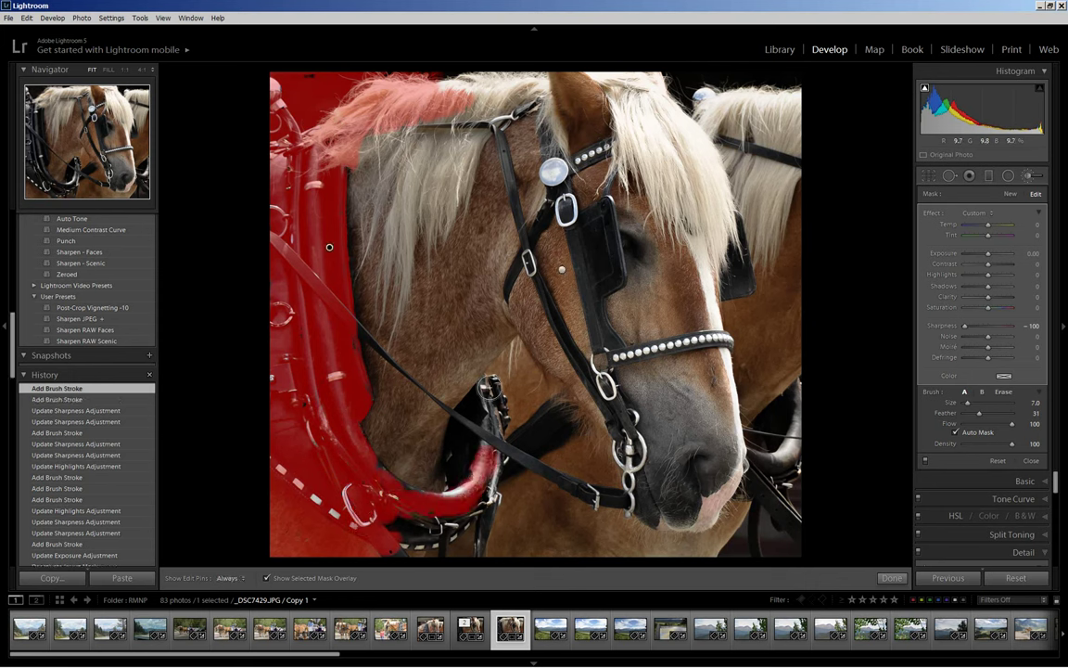
{"action": "key", "text": "bracketleft"}
{"action": "key", "text": "bracketleft"}
{"action": "key", "text": "h"}
{"action": "mouse_move", "coordinate": [485, 383]}
{"action": "left_mouse_down"}
{"action": "mouse_move", "coordinate": [475, 410]}
{"action": "mouse_move", "coordinate": [496, 383]}
{"action": "mouse_move", "coordinate": [469, 371]}
{"action": "left_mouse_up"}
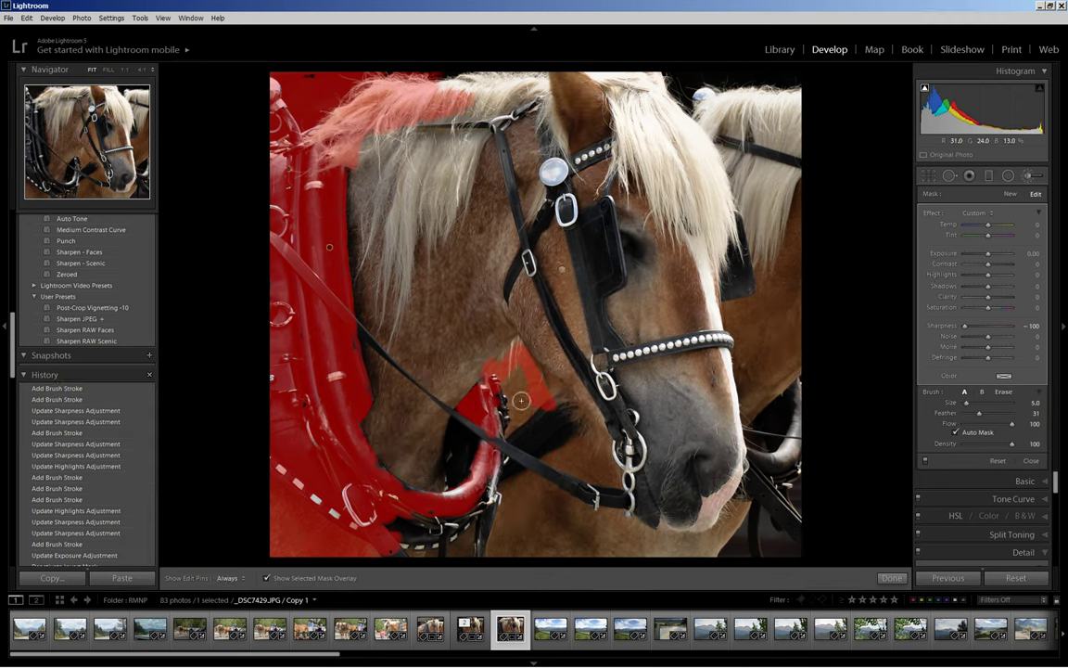
Step: Extend the mask over the red harness loop, background by the chin and second horse's mane
{"action": "scroll", "coordinate": [502, 419], "scroll_direction": "up", "scroll_amount": 3}
{"action": "left_click_drag", "start_coordinate": [502, 419], "coordinate": [535, 422]}
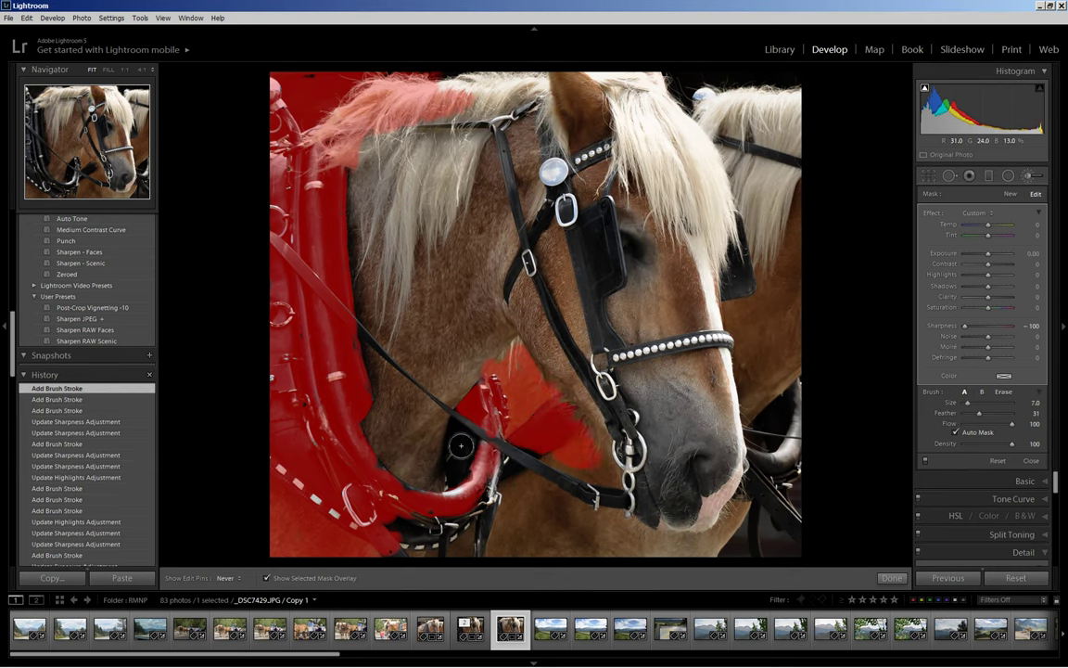
{"action": "key", "text": "h"}
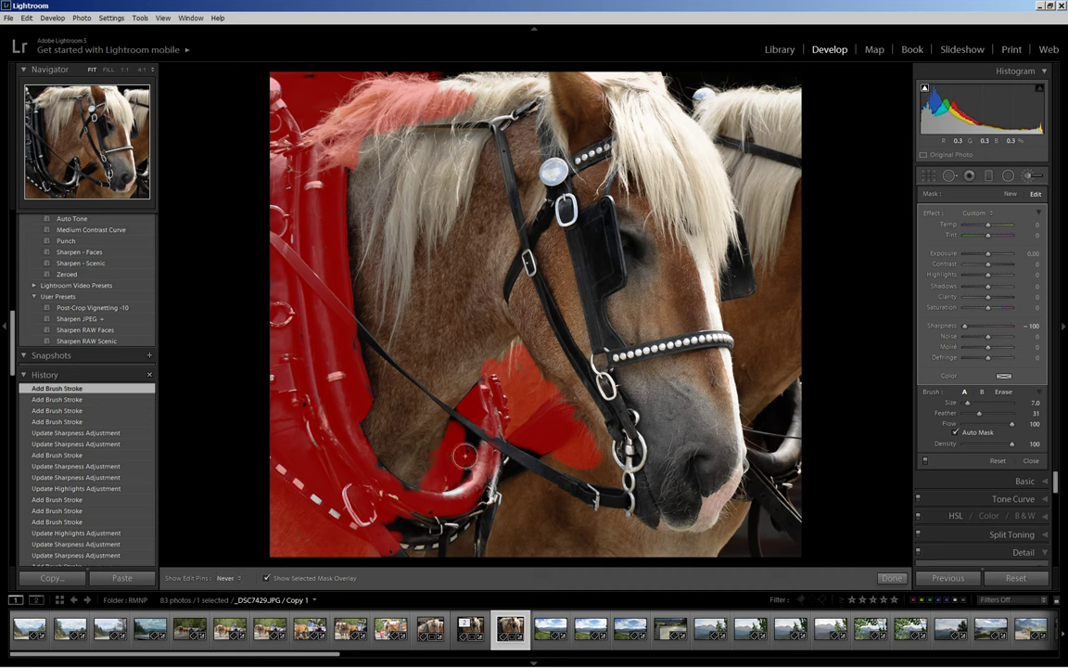
{"action": "mouse_move", "coordinate": [451, 433]}
{"action": "left_mouse_down"}
{"action": "mouse_move", "coordinate": [598, 542]}
{"action": "mouse_move", "coordinate": [508, 470]}
{"action": "mouse_move", "coordinate": [635, 537]}
{"action": "left_mouse_up"}
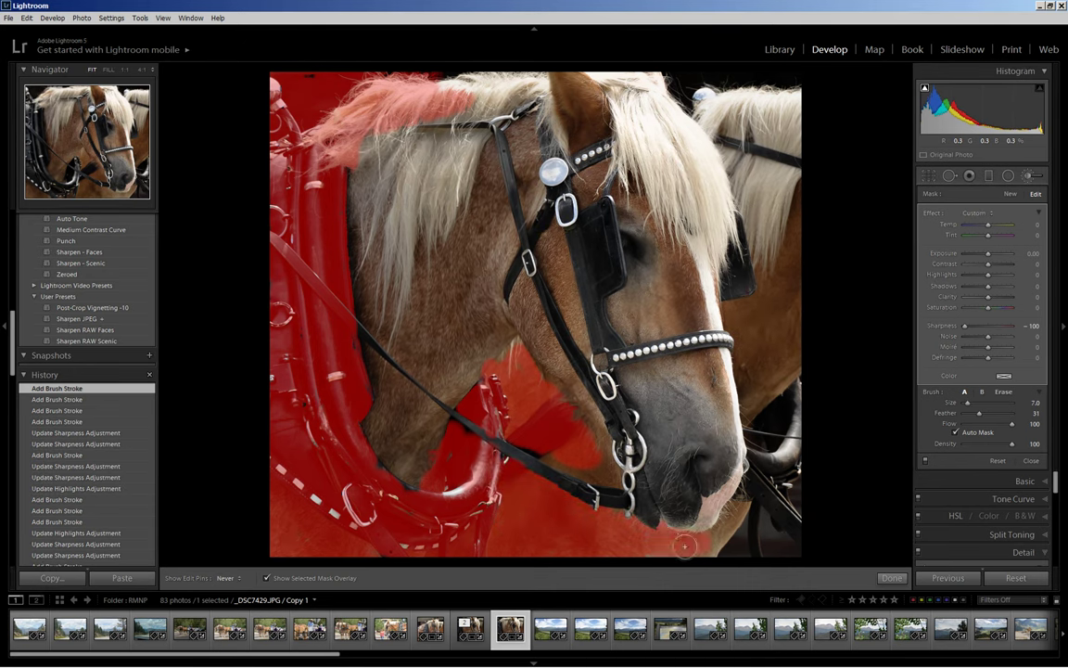
{"action": "mouse_move", "coordinate": [677, 536]}
{"action": "left_mouse_down"}
{"action": "mouse_move", "coordinate": [795, 499]}
{"action": "mouse_move", "coordinate": [798, 453]}
{"action": "mouse_move", "coordinate": [806, 548]}
{"action": "mouse_move", "coordinate": [756, 394]}
{"action": "mouse_move", "coordinate": [753, 422]}
{"action": "mouse_move", "coordinate": [795, 210]}
{"action": "mouse_move", "coordinate": [678, 72]}
{"action": "left_mouse_up"}
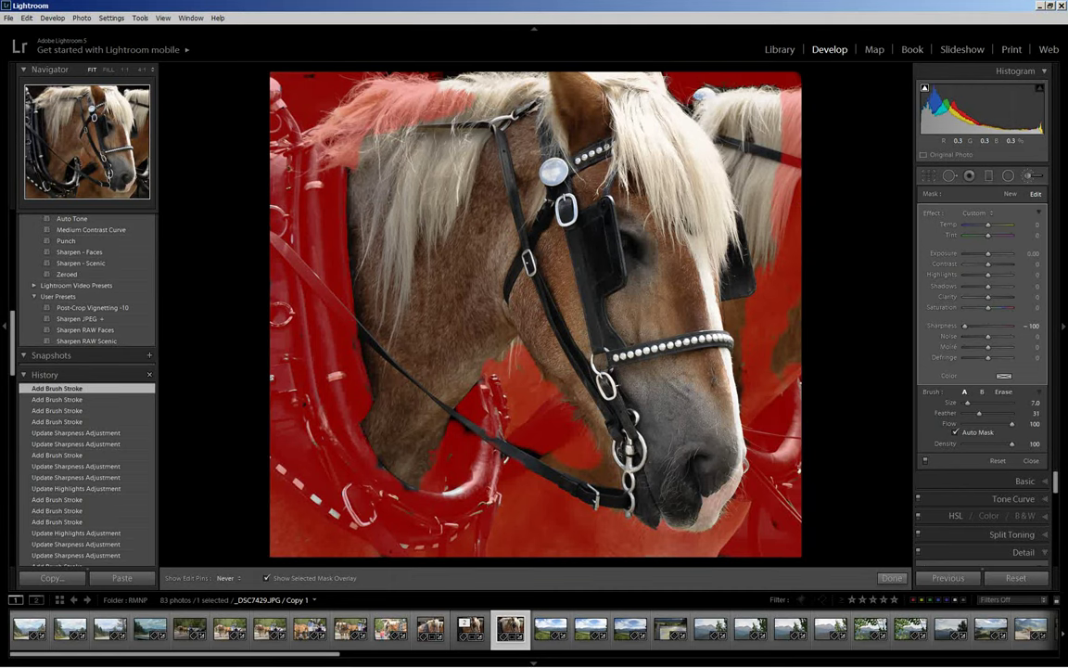
{"action": "left_click_drag", "start_coordinate": [678, 72], "coordinate": [698, 95]}
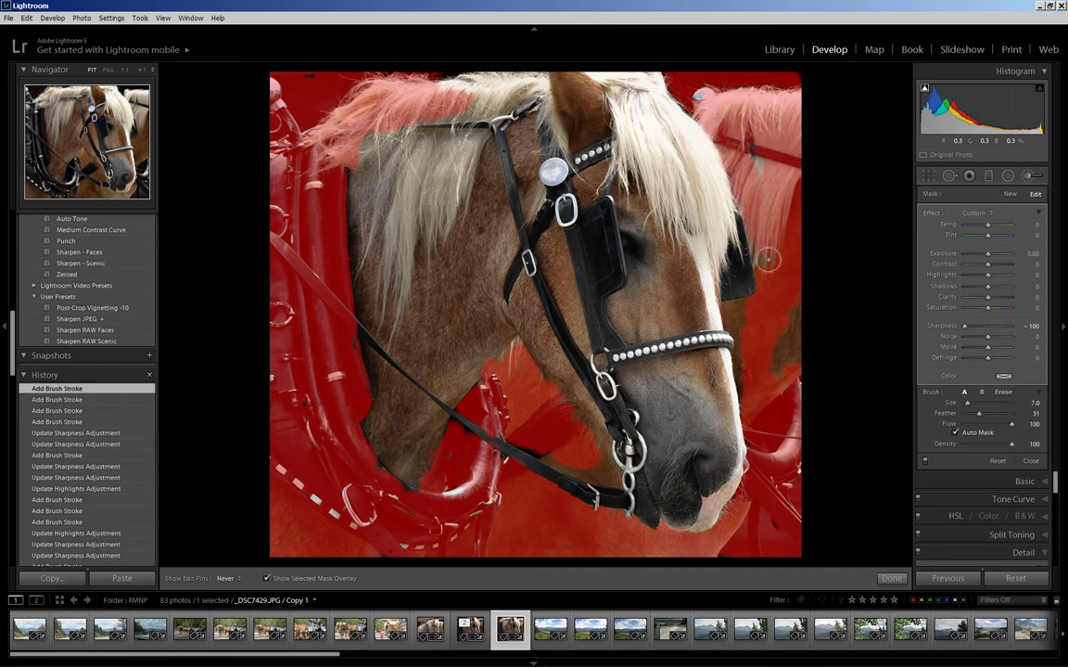
{"action": "mouse_move", "coordinate": [795, 332]}
{"action": "left_mouse_down"}
{"action": "mouse_move", "coordinate": [731, 307]}
{"action": "mouse_move", "coordinate": [808, 423]}
{"action": "left_mouse_up"}
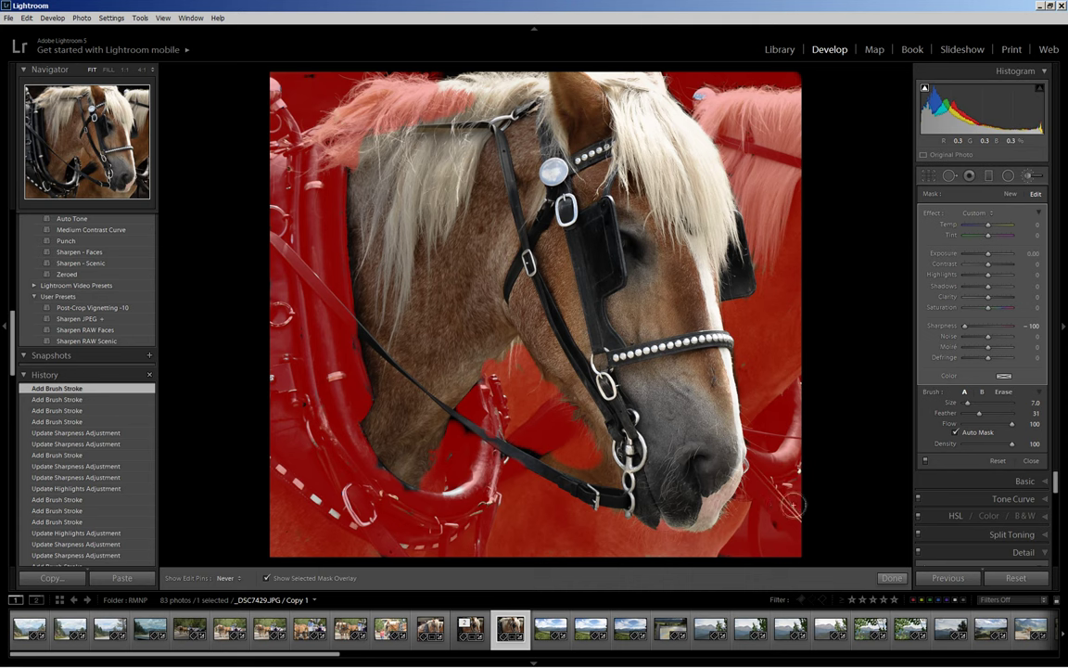
{"action": "left_click_drag", "start_coordinate": [549, 462], "coordinate": [491, 406]}
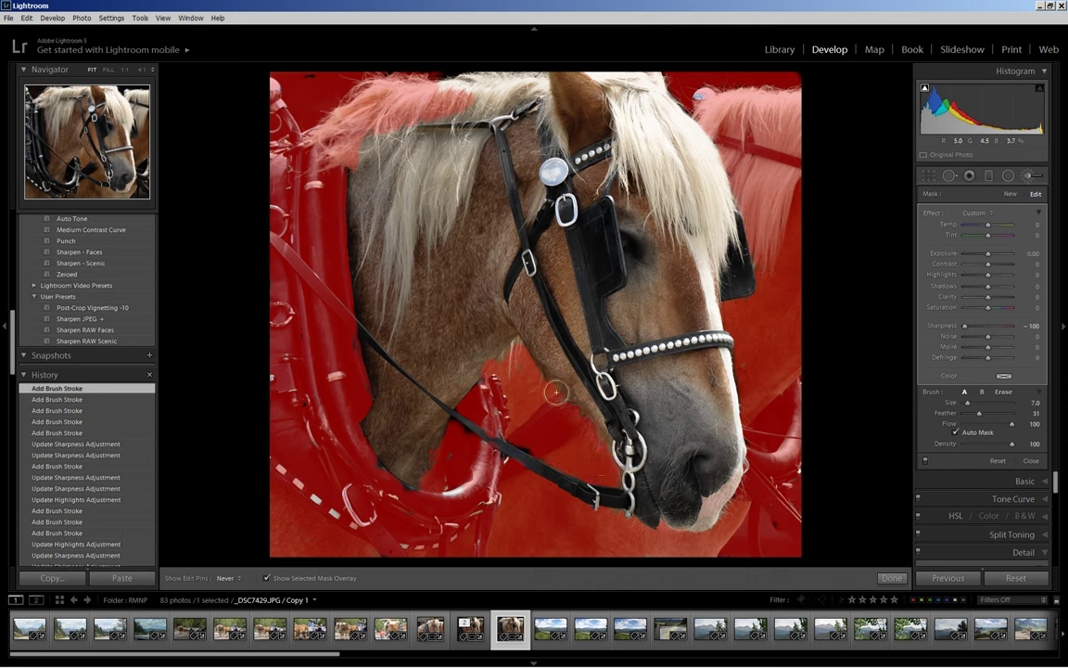
{"action": "left_click_drag", "start_coordinate": [702, 433], "coordinate": [778, 474]}
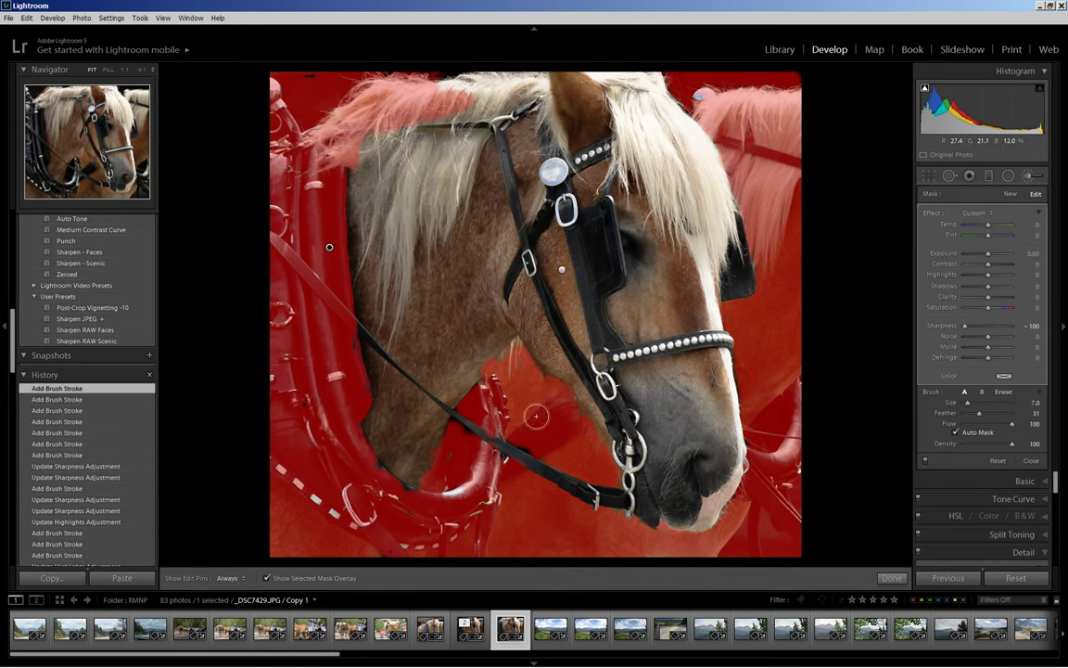
{"action": "left_click_drag", "start_coordinate": [459, 320], "coordinate": [503, 357]}
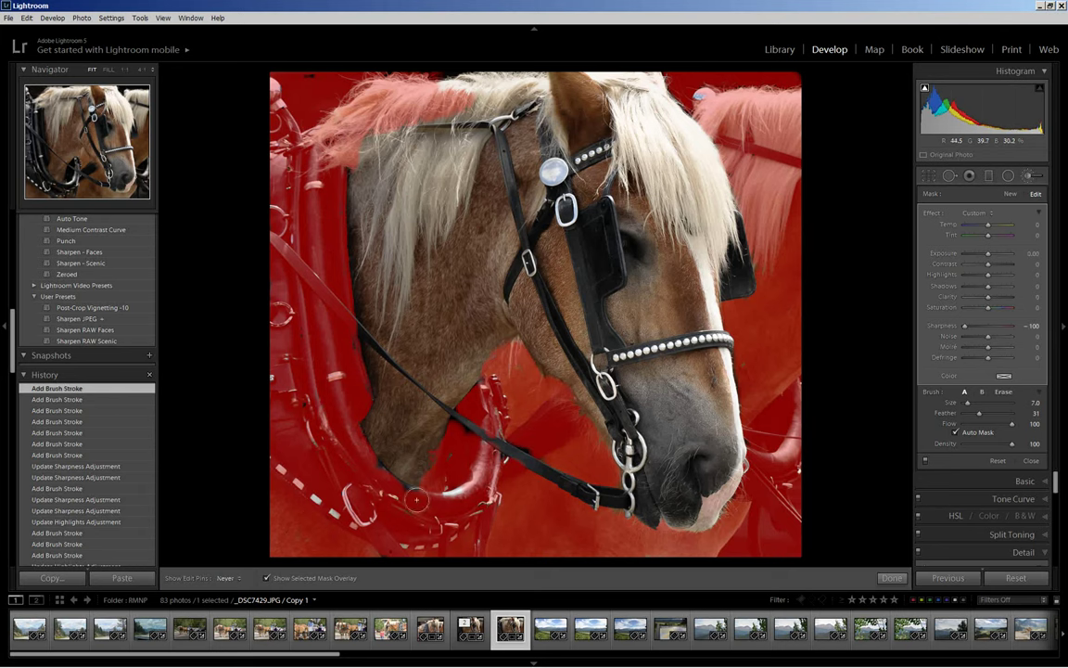
Step: Toggle the red mask overlay and compare the masked area at different Sharpness amounts
{"action": "left_click", "coordinate": [229, 578]}
{"action": "left_click", "coordinate": [229, 554]}
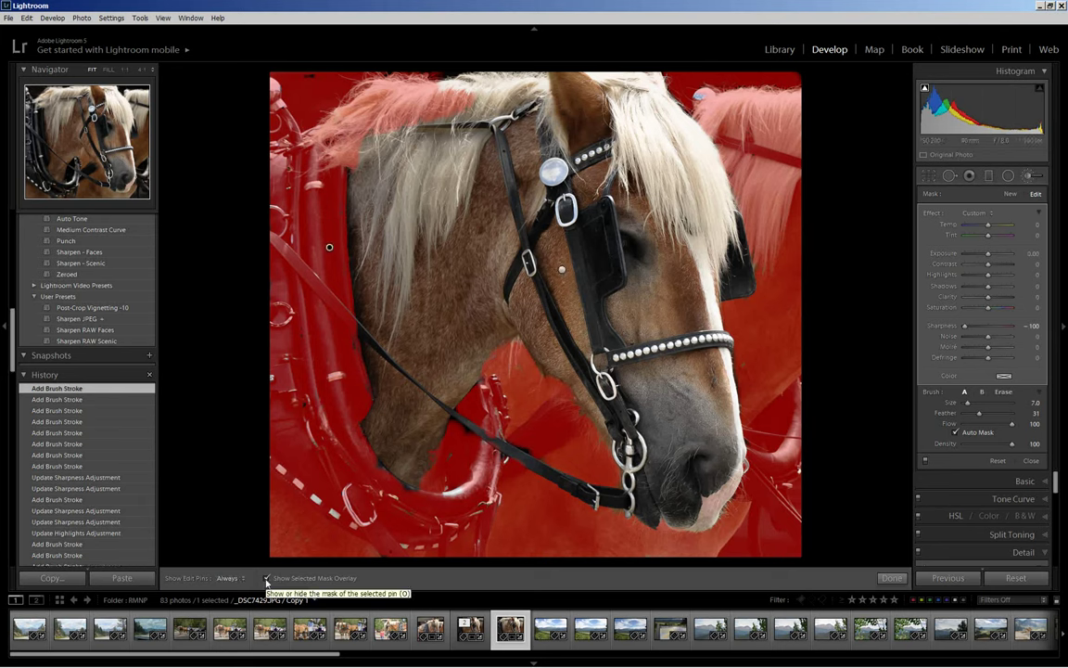
{"action": "key", "text": "o"}
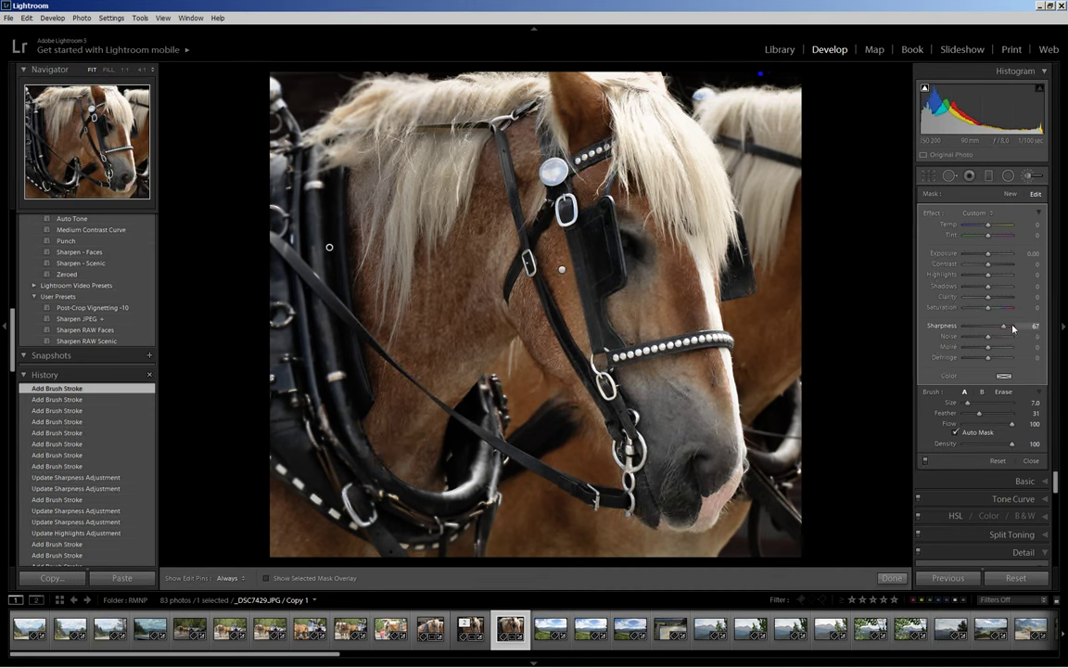
{"action": "left_click_drag", "start_coordinate": [1013, 327], "coordinate": [1022, 327]}
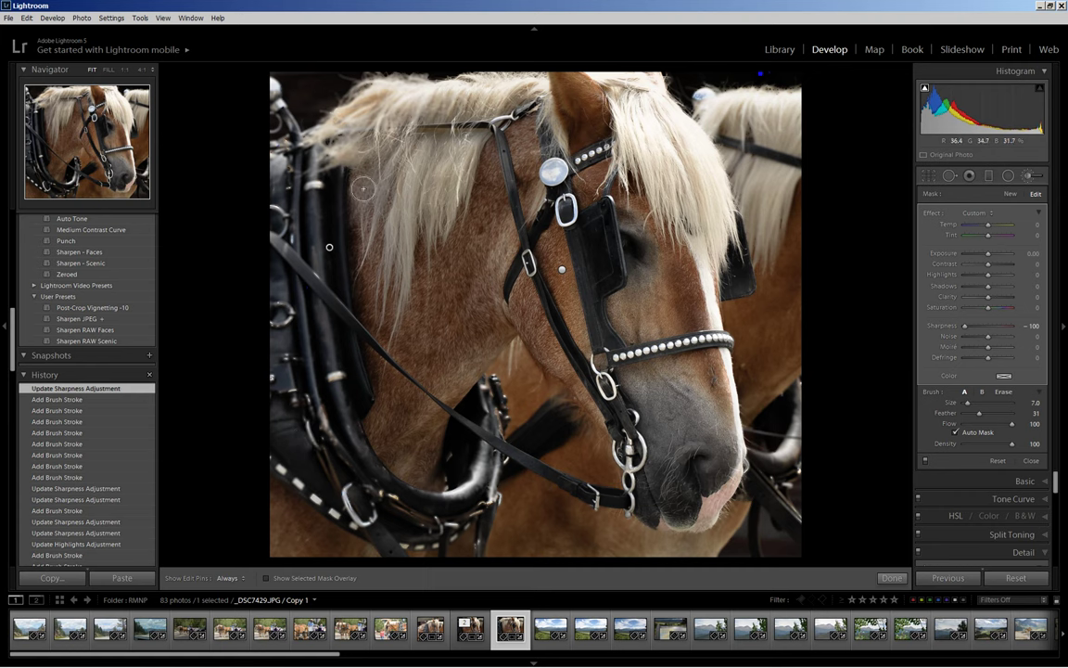
{"action": "left_click", "coordinate": [267, 578]}
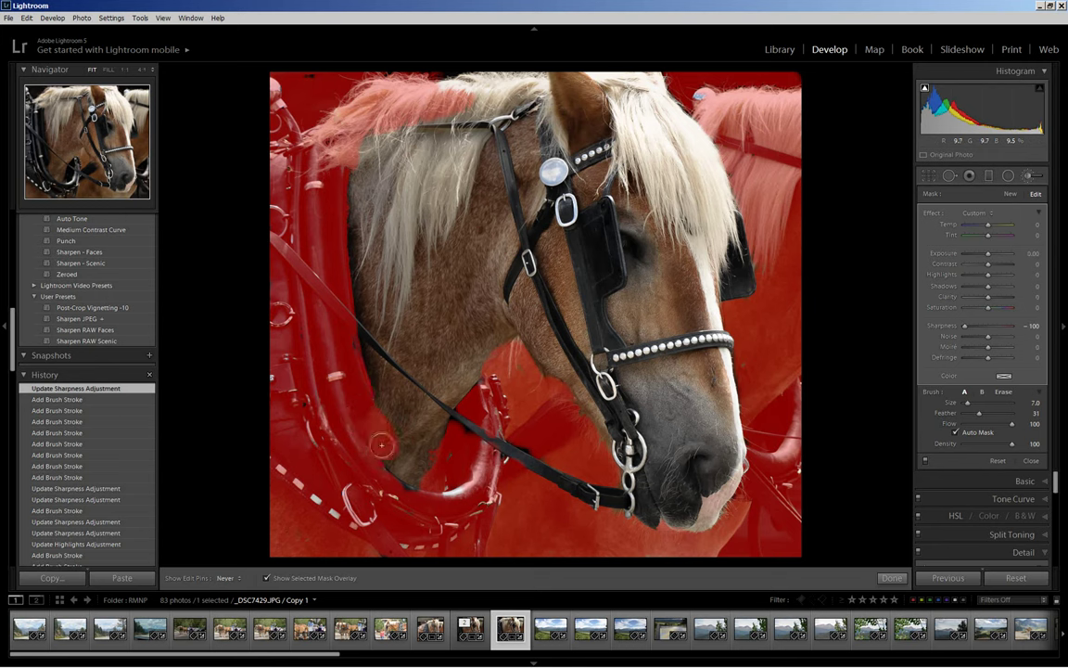
Step: Paint extra mask along the lower neck edge and top edge, then hide the overlay
{"action": "left_click_drag", "start_coordinate": [381, 445], "coordinate": [482, 506]}
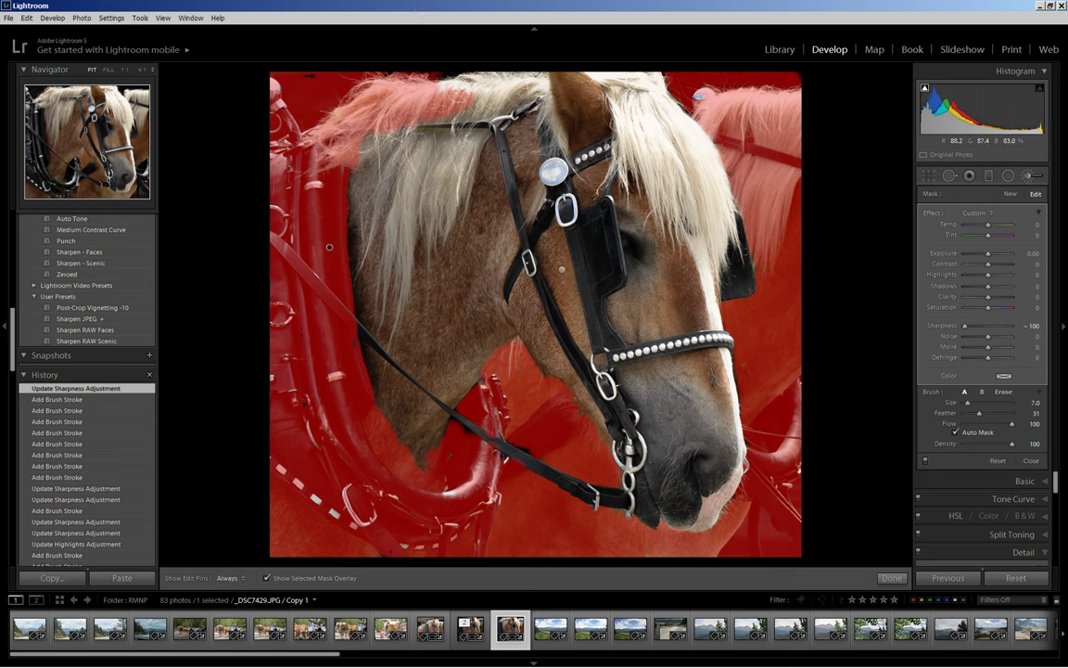
{"action": "left_click_drag", "start_coordinate": [401, 37], "coordinate": [411, 65]}
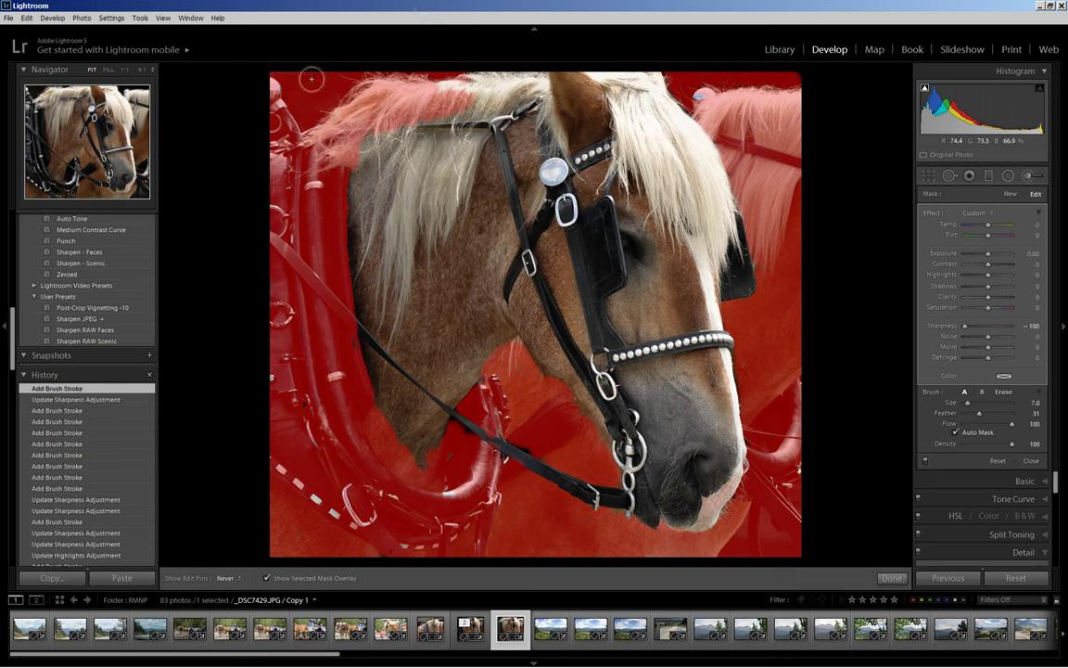
{"action": "left_click_drag", "start_coordinate": [290, 73], "coordinate": [695, 73]}
{"action": "key", "text": "h"}
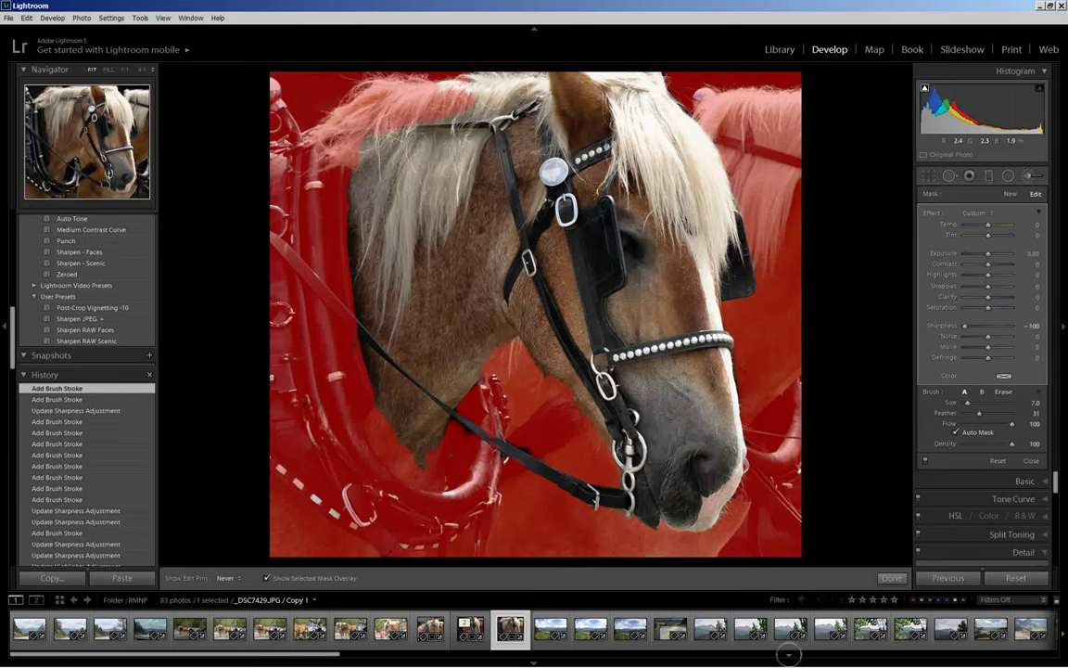
{"action": "key", "text": "h"}
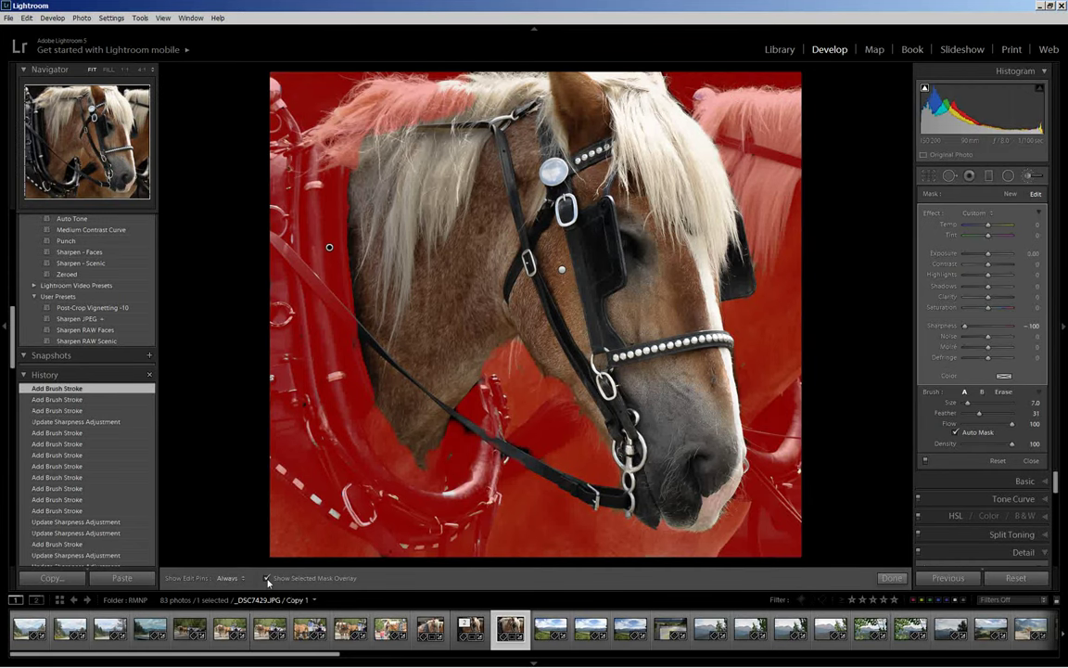
{"action": "left_click", "coordinate": [267, 578]}
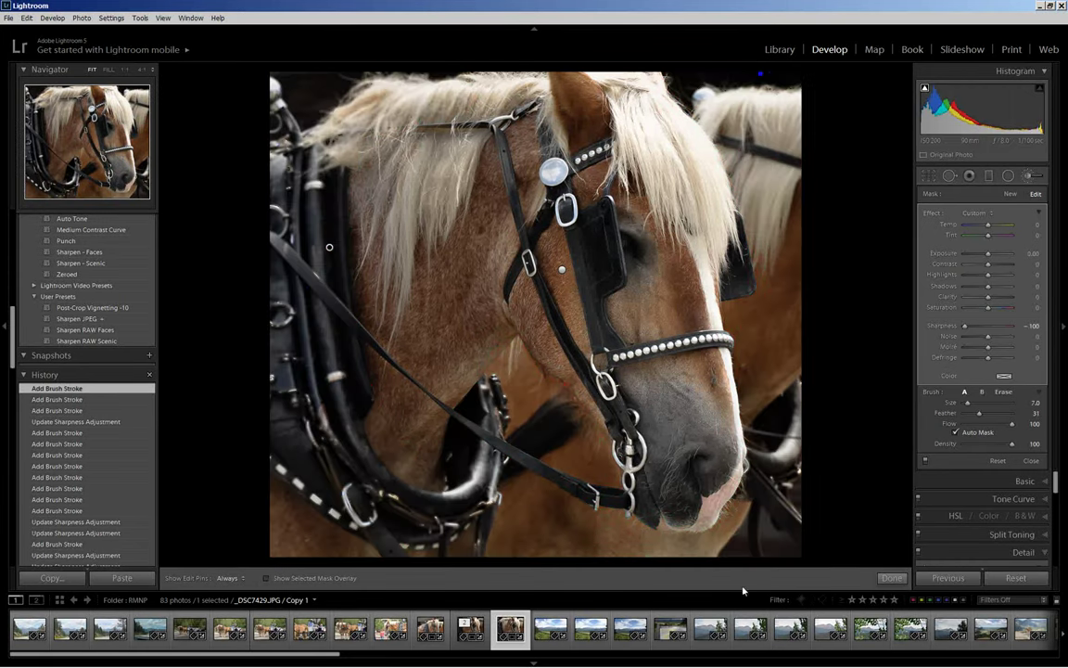
Step: Finish the brush mask and expand the Effects post-crop vignetting and grain settings
{"action": "left_click", "coordinate": [892, 578]}
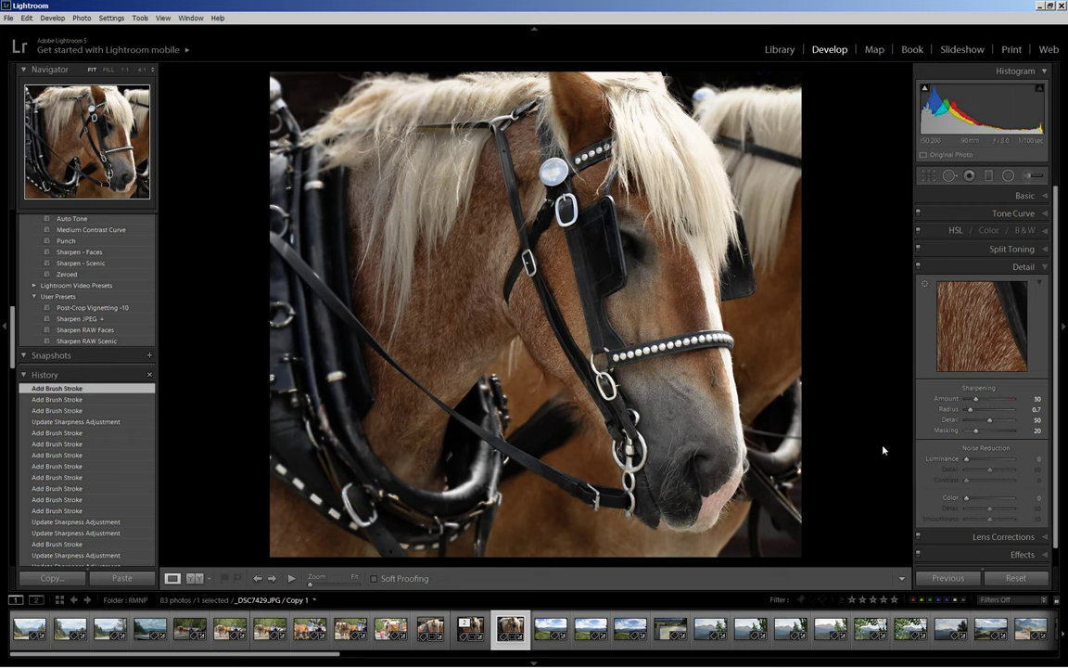
{"action": "scroll", "coordinate": [1060, 518], "scroll_direction": "down", "scroll_amount": 1}
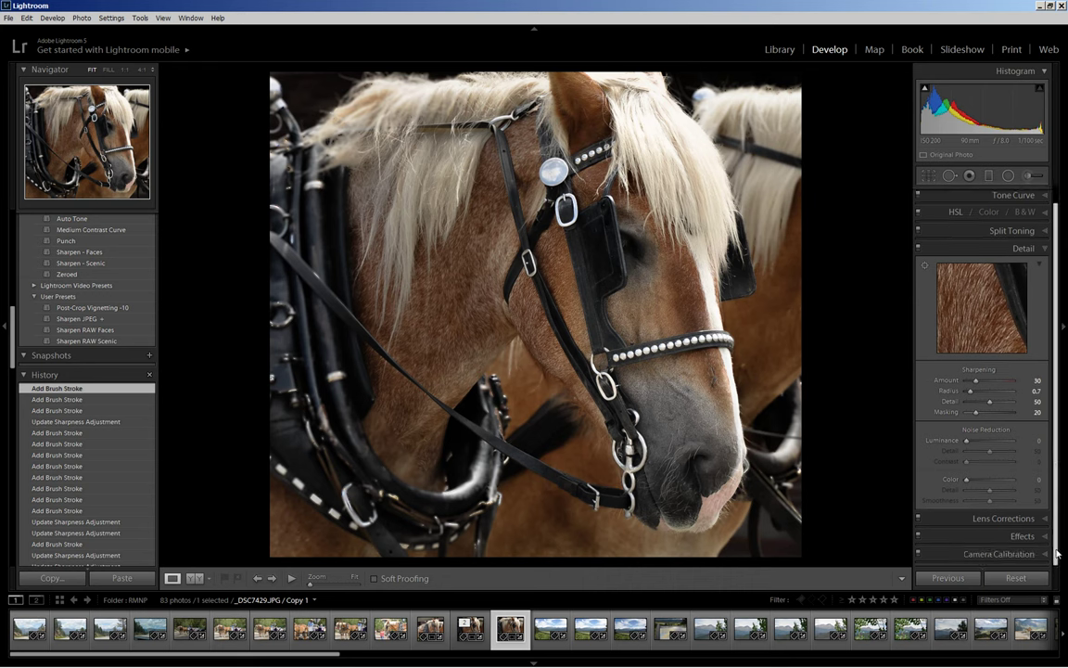
{"action": "left_click", "coordinate": [1048, 538]}
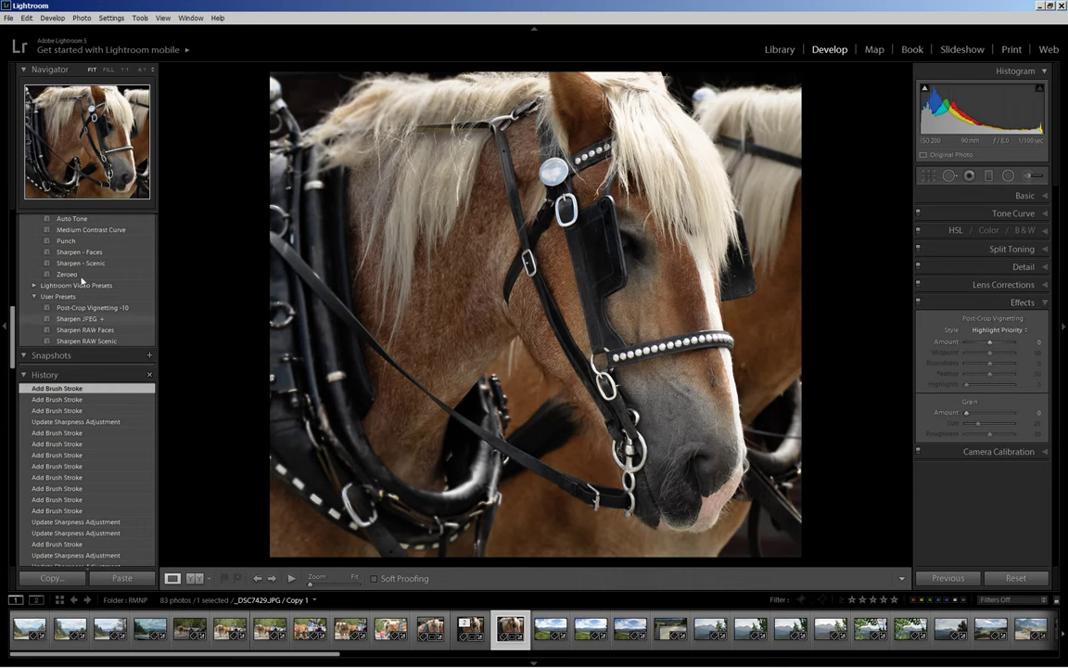
{"action": "scroll", "coordinate": [90, 320], "scroll_direction": "up", "scroll_amount": 3}
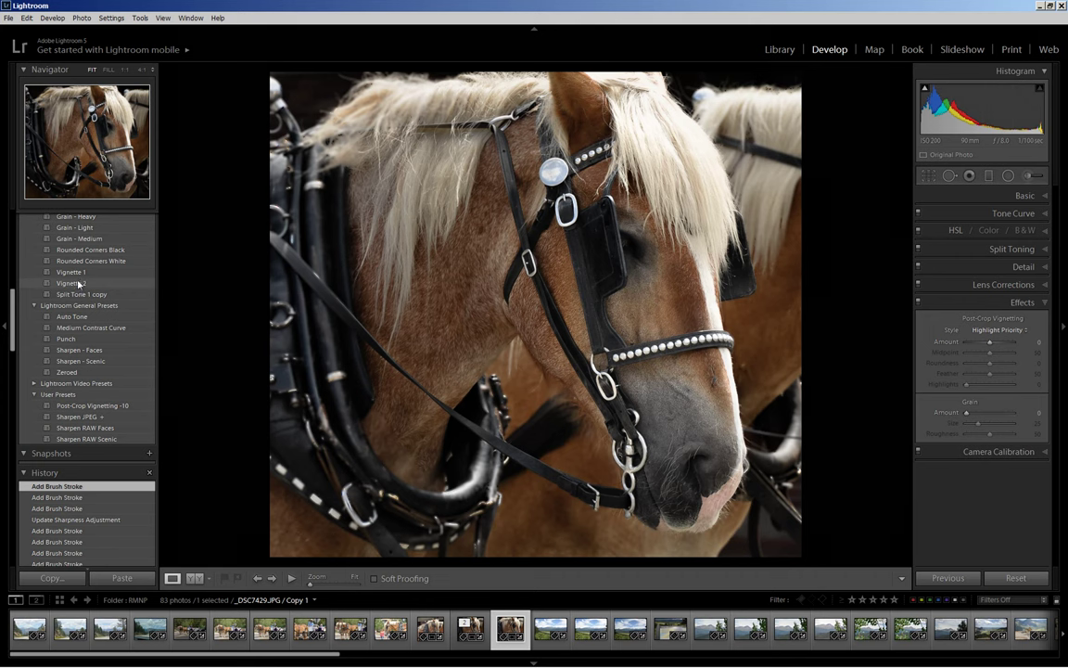
Step: Try Vignette 1, then apply the Vignette 2 preset for an Amount -35 vignette
{"action": "left_click", "coordinate": [78, 274]}
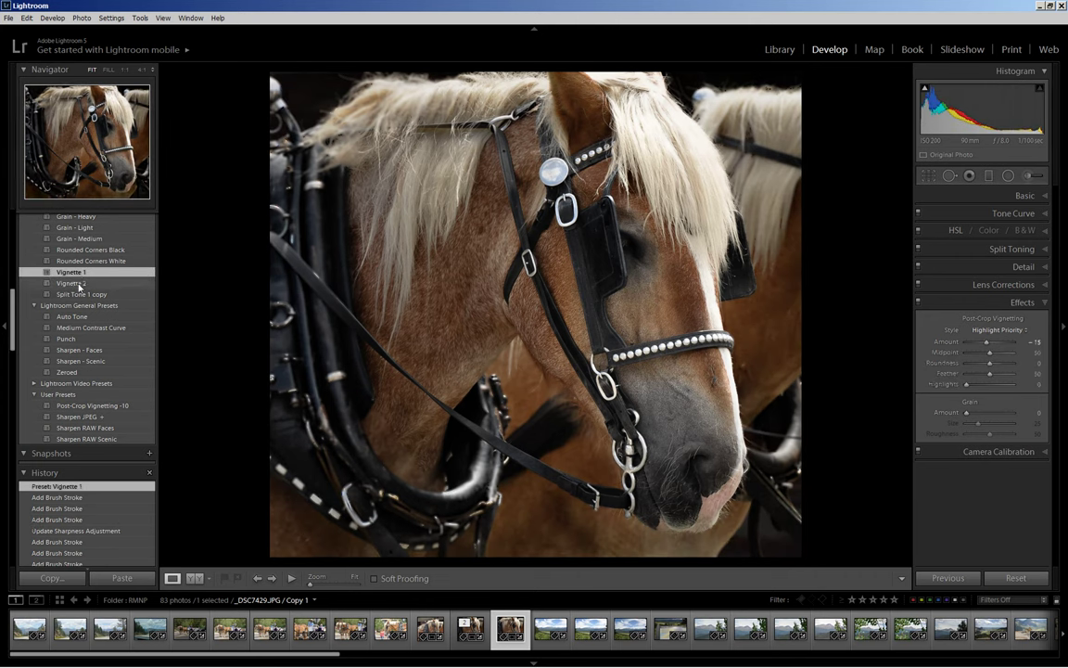
{"action": "left_click", "coordinate": [79, 285]}
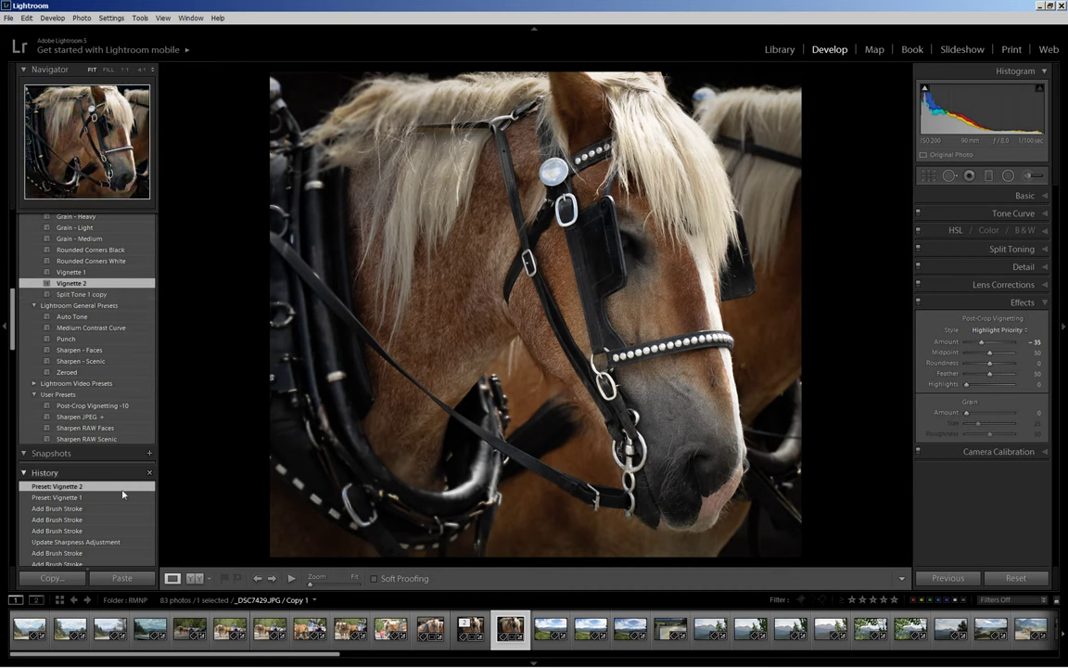
{"action": "scroll", "coordinate": [121, 498], "scroll_direction": "down", "scroll_amount": 5}
{"action": "scroll", "coordinate": [113, 509], "scroll_direction": "down", "scroll_amount": 5}
{"action": "scroll", "coordinate": [111, 511], "scroll_direction": "down", "scroll_amount": 5}
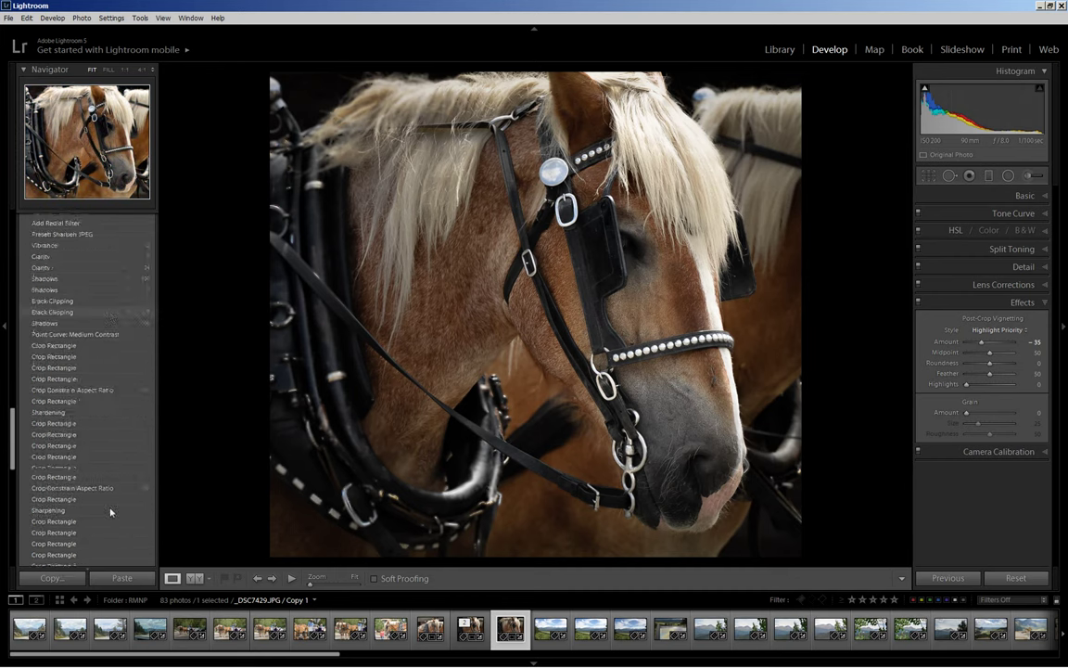
{"action": "scroll", "coordinate": [110, 511], "scroll_direction": "down", "scroll_amount": 5}
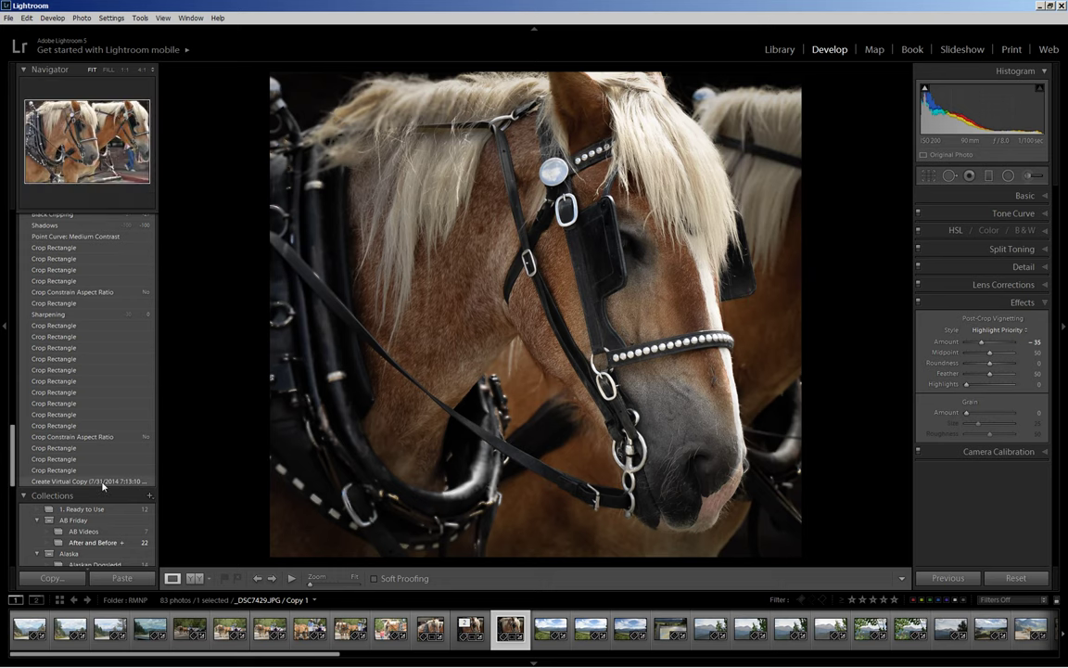
{"action": "left_click", "coordinate": [103, 483]}
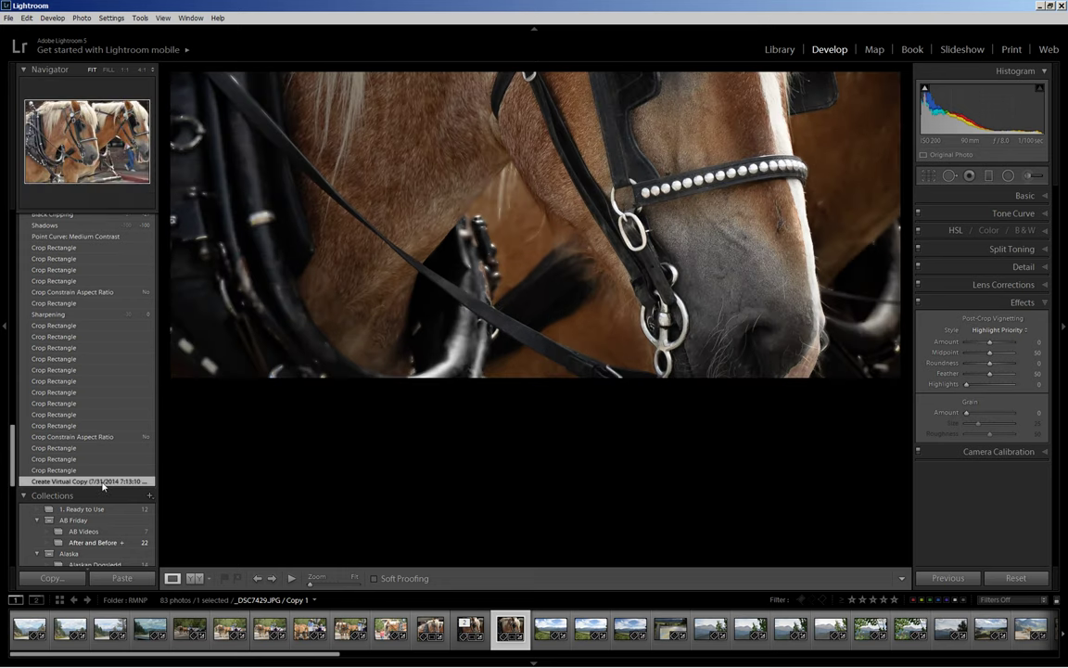
{"action": "scroll", "coordinate": [87, 397], "scroll_direction": "up", "scroll_amount": 5}
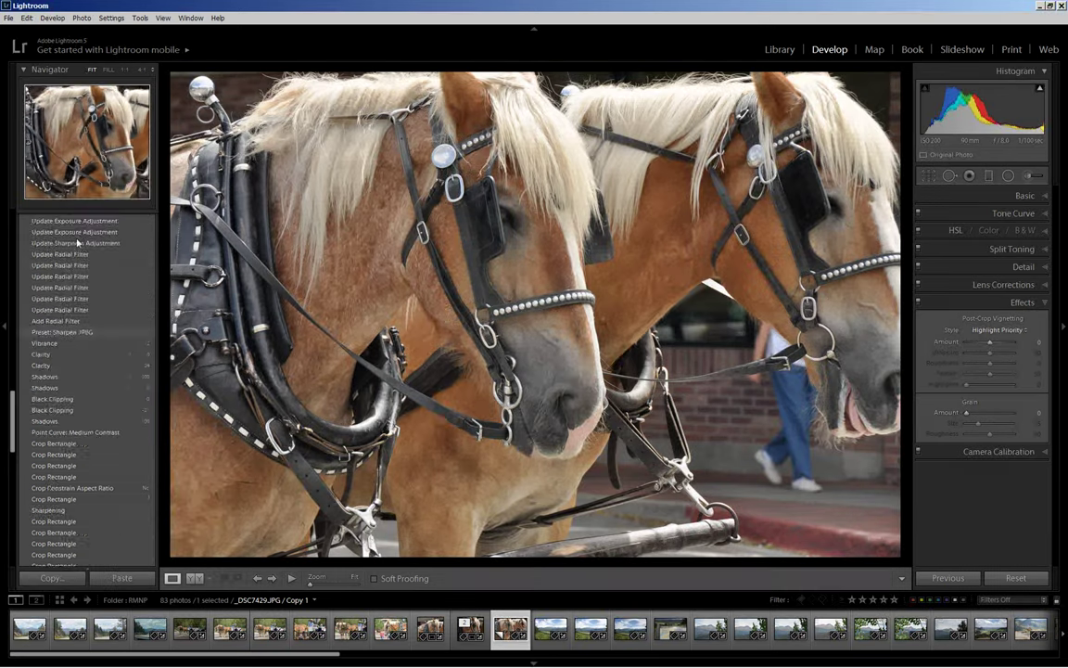
{"action": "scroll", "coordinate": [84, 352], "scroll_direction": "up", "scroll_amount": 5}
{"action": "scroll", "coordinate": [78, 303], "scroll_direction": "up", "scroll_amount": 5}
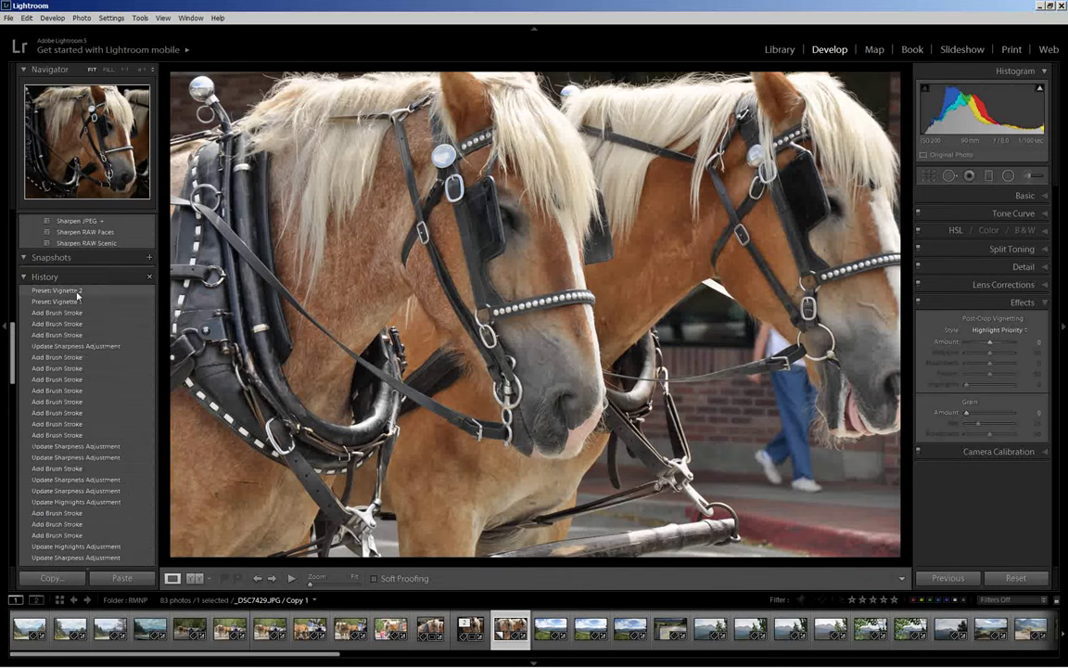
{"action": "left_click", "coordinate": [77, 292]}
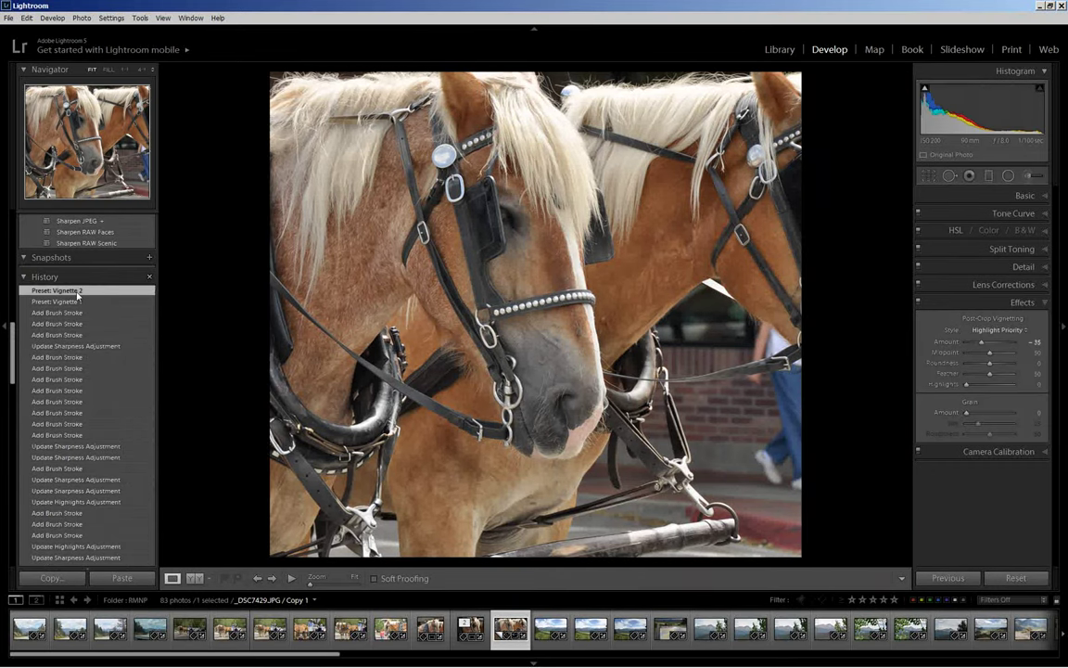